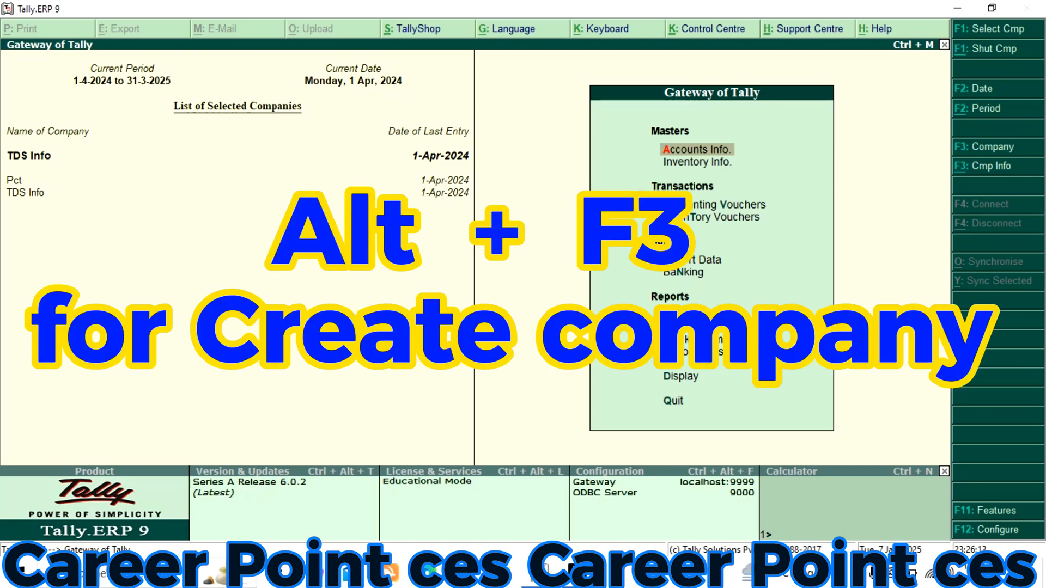
# Start creating a new company named Service Tax, keeping the default mailing name and India as the country
pyautogui.hotkey('alt', 'F3')
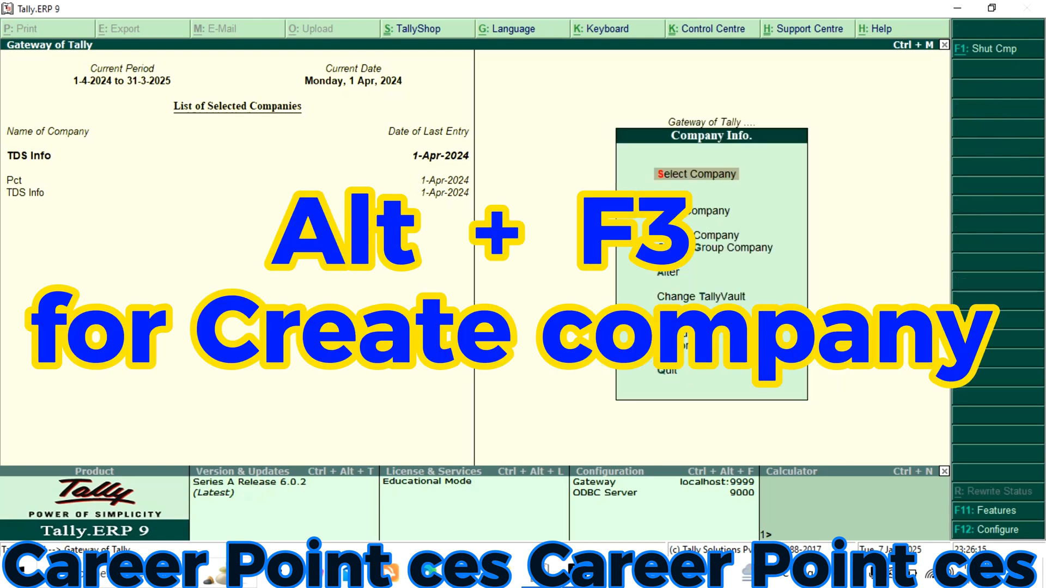
pyautogui.press('Down')
pyautogui.press('Down')
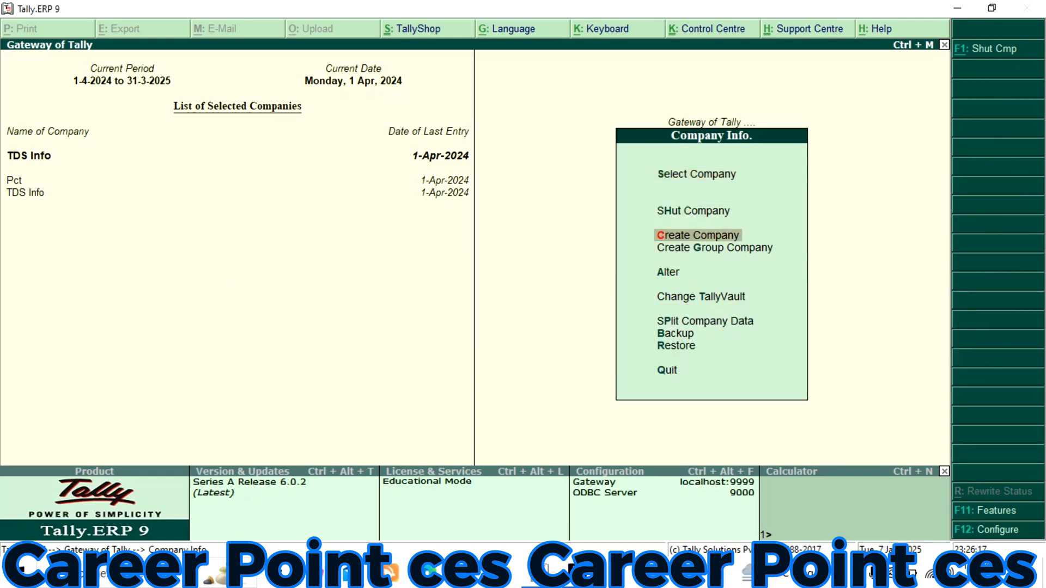
pyautogui.press('Return')
pyautogui.write('S')
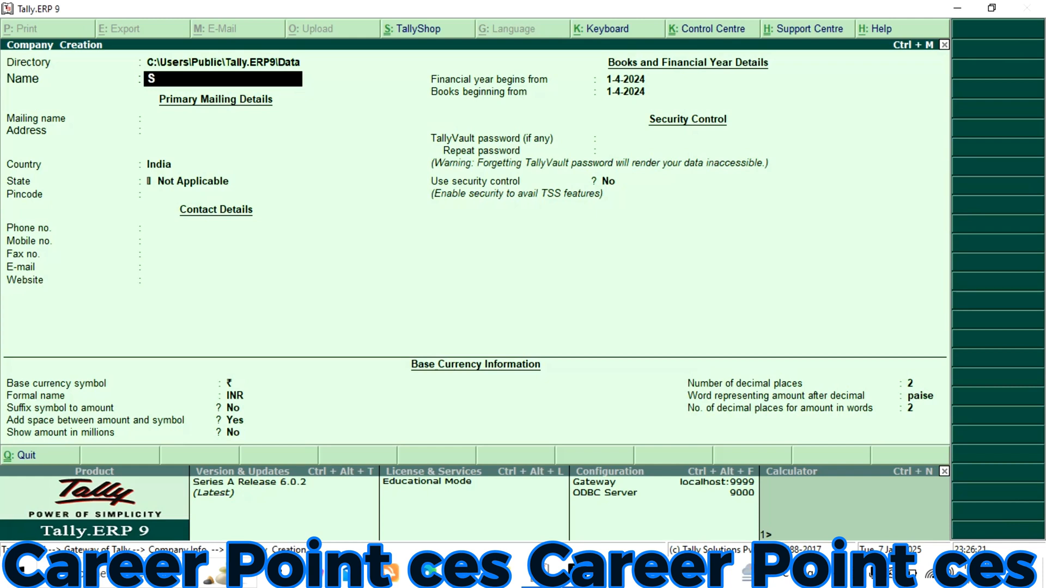
pyautogui.write('ervice Tax')
pyautogui.press('Return')
pyautogui.press('Return')
pyautogui.press('Return')
pyautogui.press('Return')
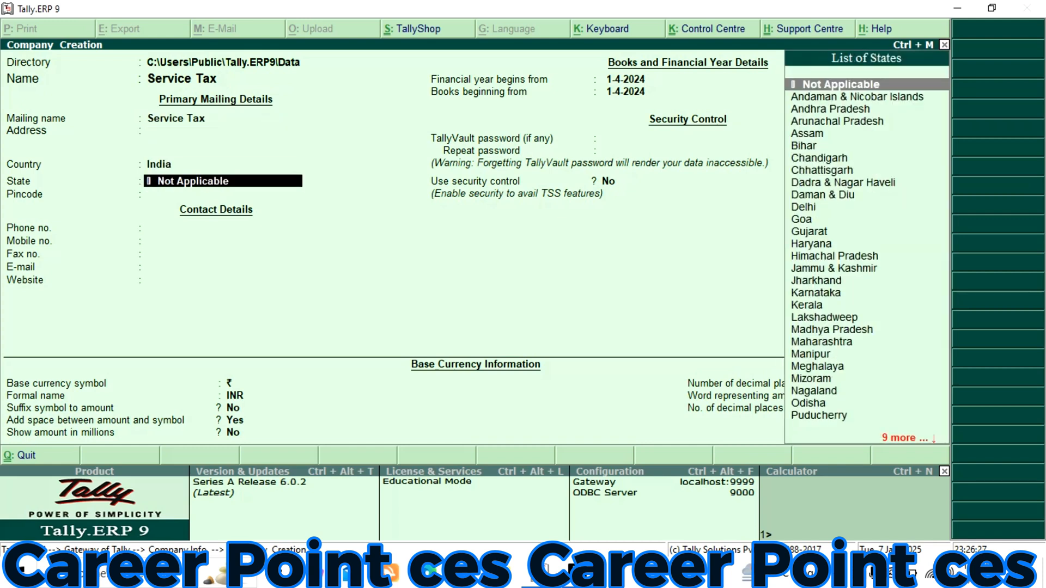
# Set the company's state to Uttar Pradesh and save the new company with the remaining defaults
pyautogui.write('U')
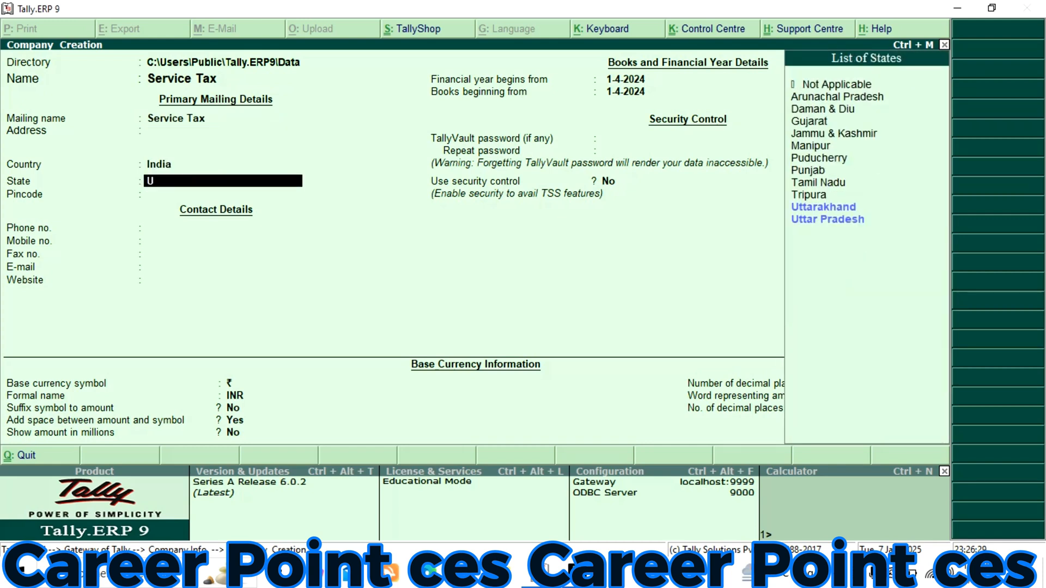
pyautogui.press('Down')
pyautogui.press('Return')
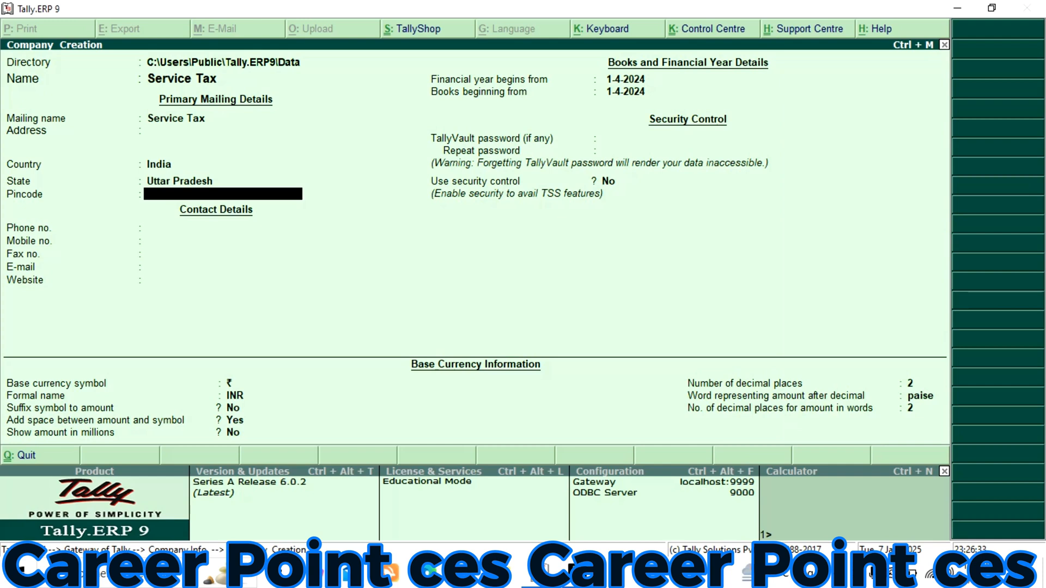
pyautogui.press('Return')
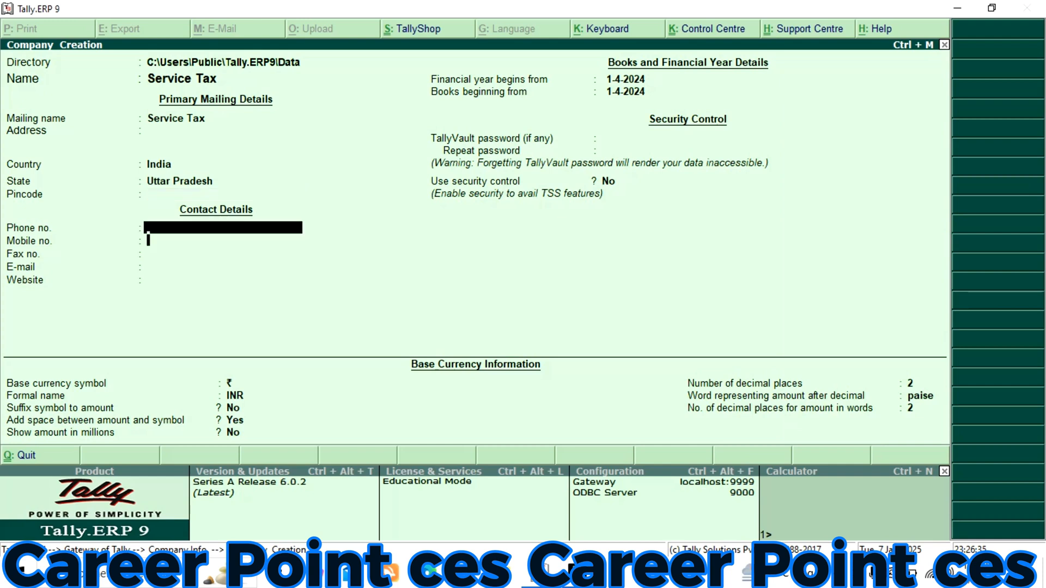
pyautogui.press('Return')
pyautogui.press('Return')
pyautogui.press('Return')
pyautogui.press('Return')
pyautogui.press('Return')
pyautogui.press('Return')
pyautogui.press('Return')
pyautogui.press('Return')
pyautogui.press('Return')
pyautogui.press('Return')
pyautogui.press('Return')
pyautogui.press('Return')
pyautogui.press('Return')
pyautogui.press('Return')
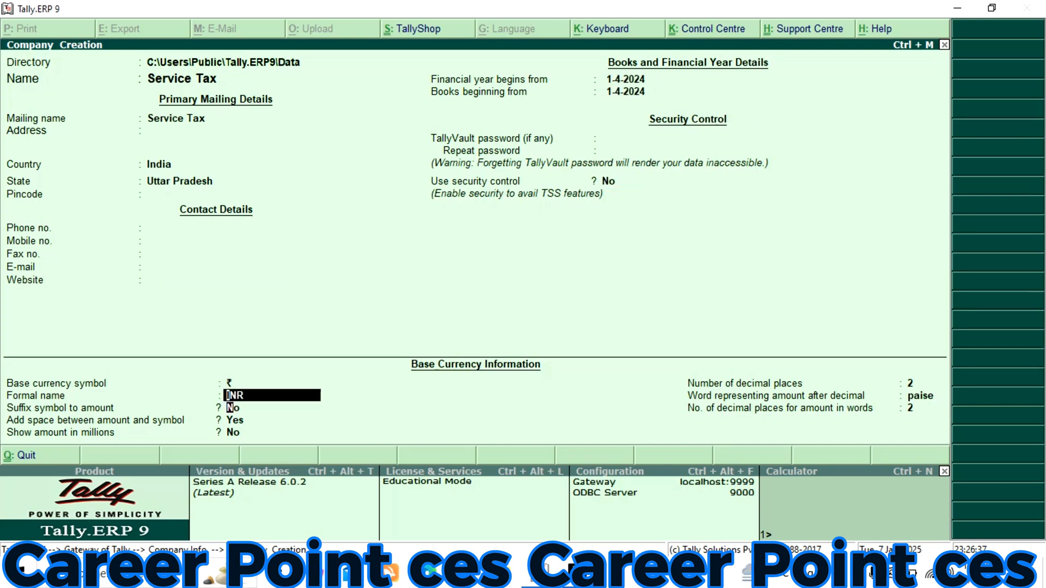
pyautogui.press('Return')
pyautogui.press('Return')
pyautogui.press('Return')
pyautogui.press('Return')
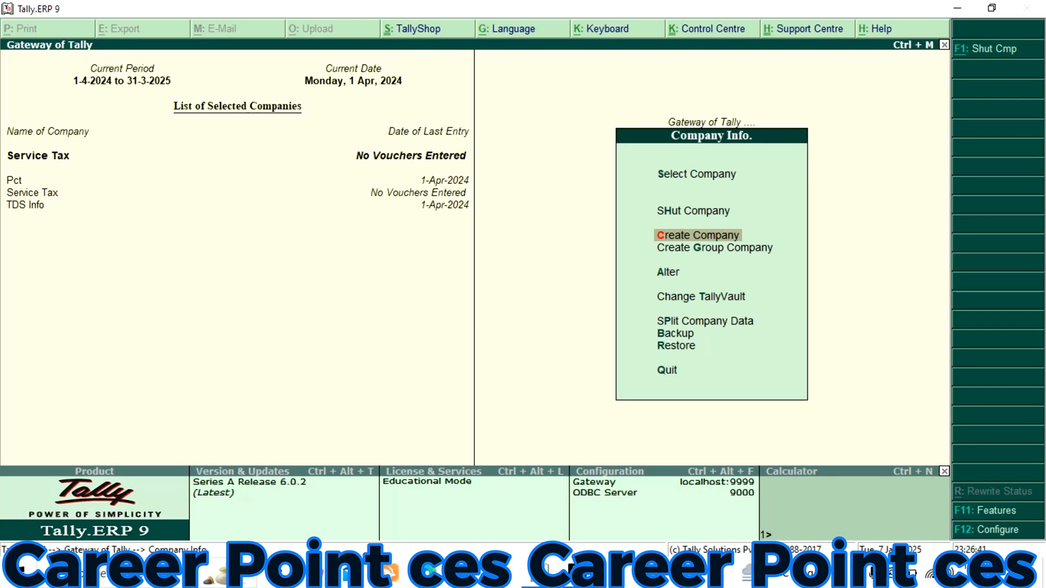
pyautogui.press('Escape')
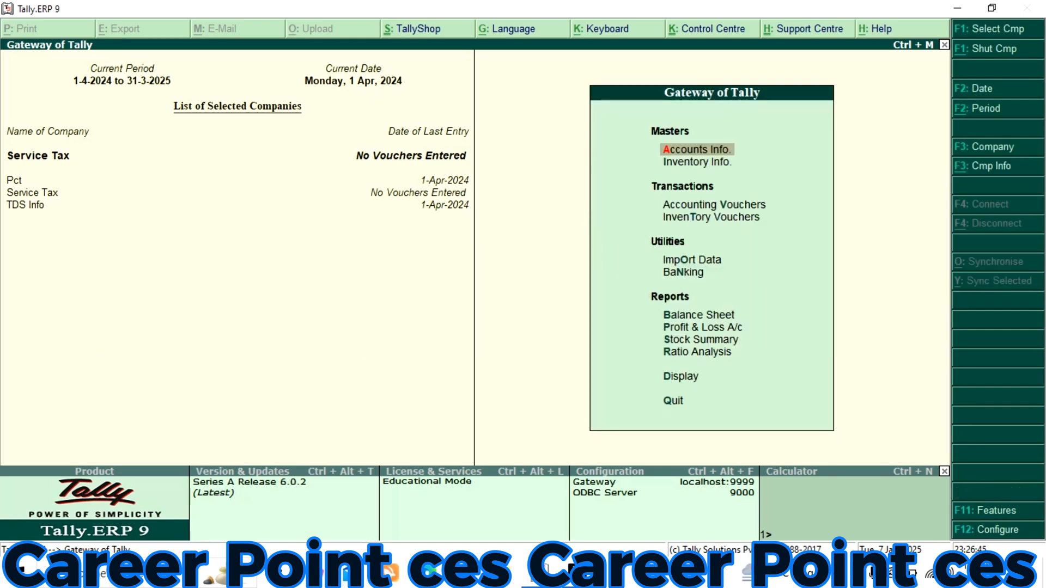
# In the Service Tax company's Statutory and Taxation features, enable service tax and set its details option to Yes
pyautogui.press('F11')
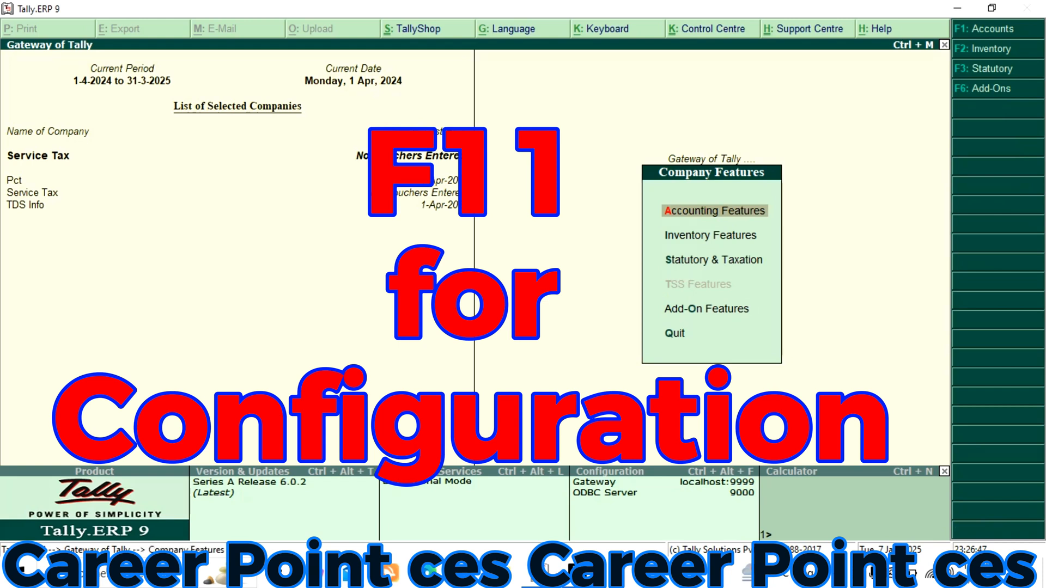
pyautogui.press('Down')
pyautogui.press('Down')
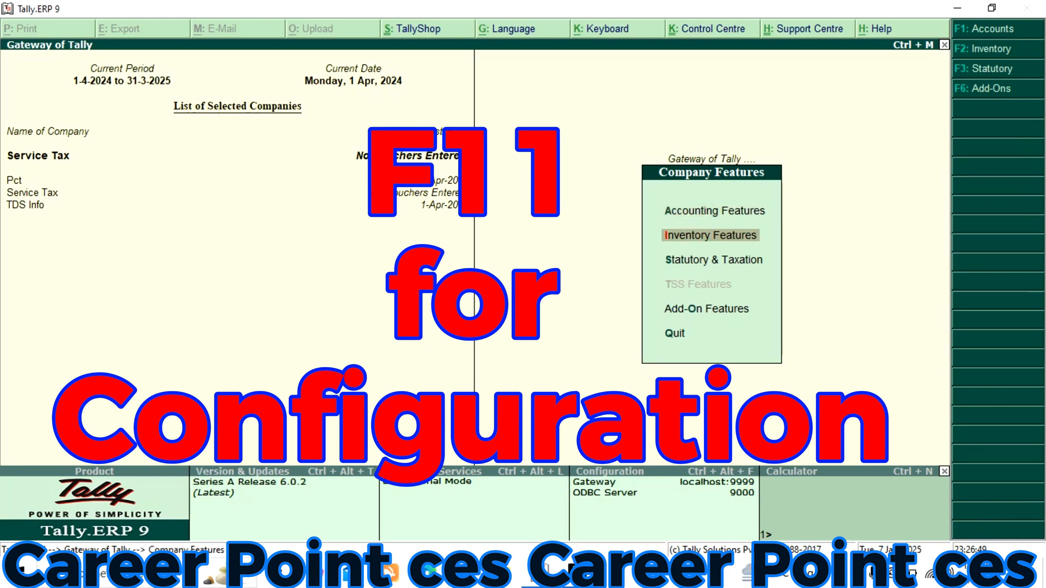
pyautogui.press('Return')
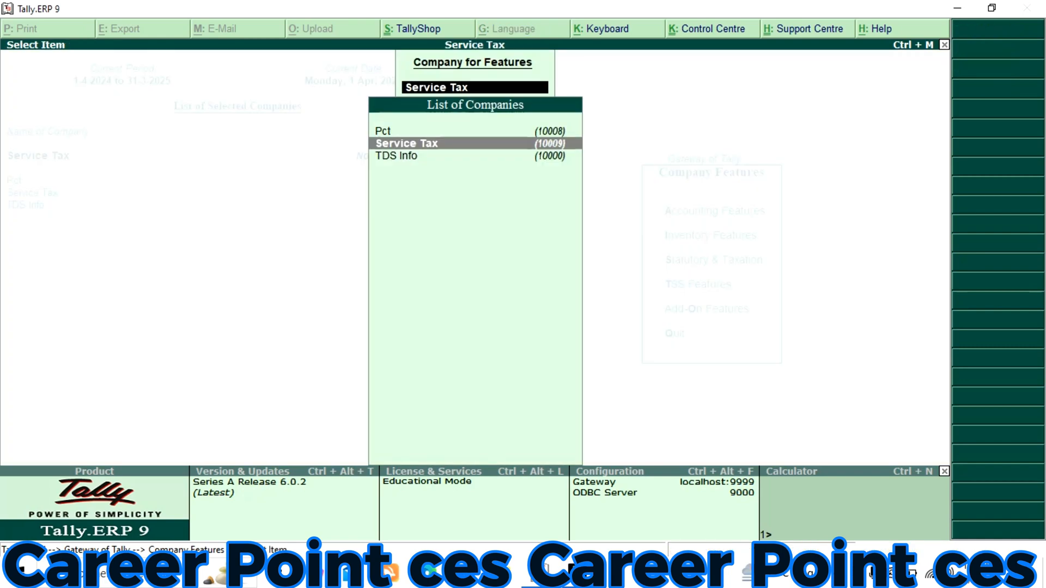
pyautogui.press('Up')
pyautogui.press('Down')
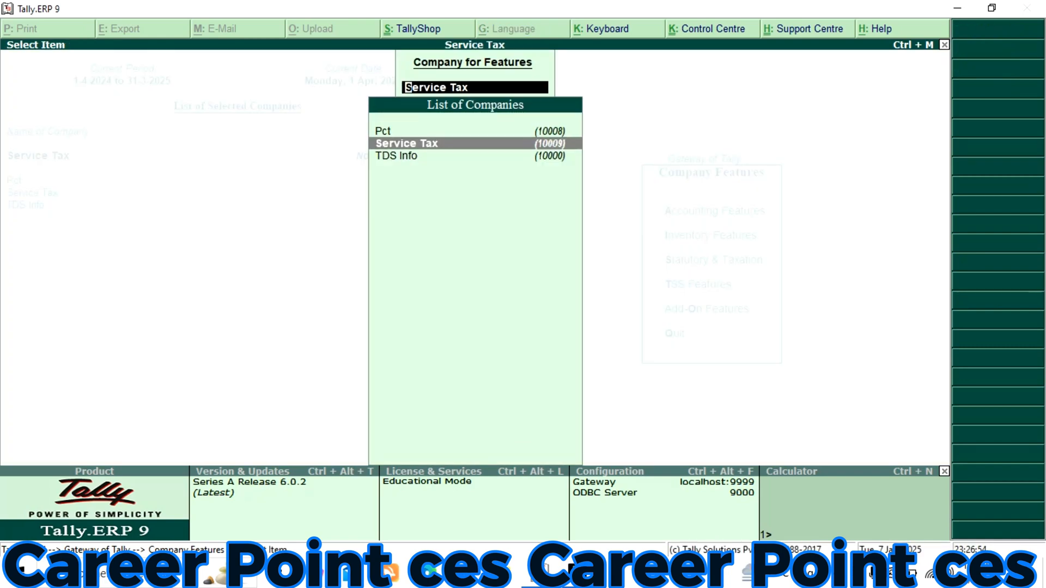
pyautogui.press('Return')
pyautogui.press('Return')
pyautogui.press('Return')
pyautogui.press('Return')
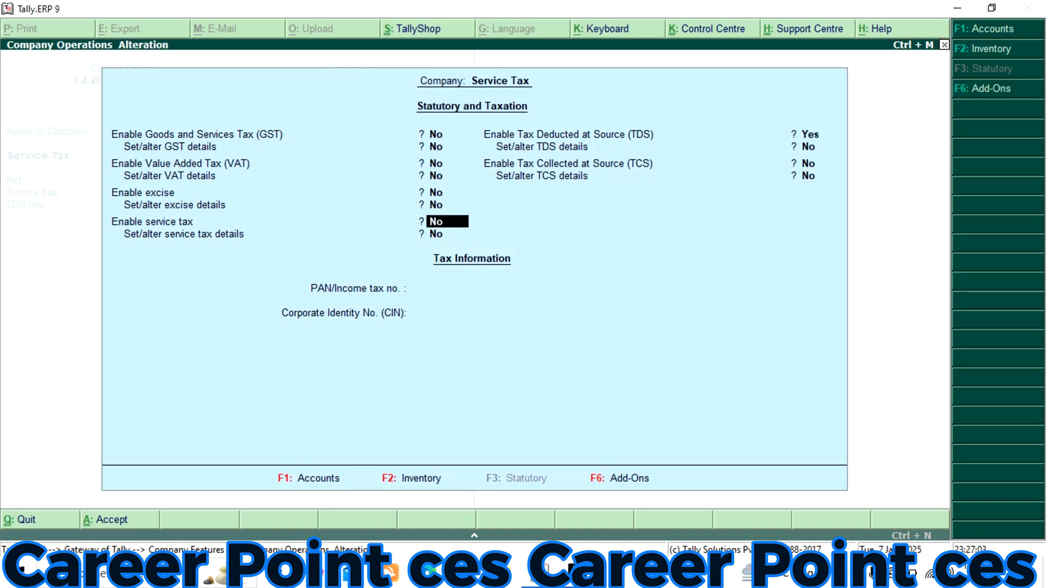
pyautogui.write('y')
pyautogui.press('Return')
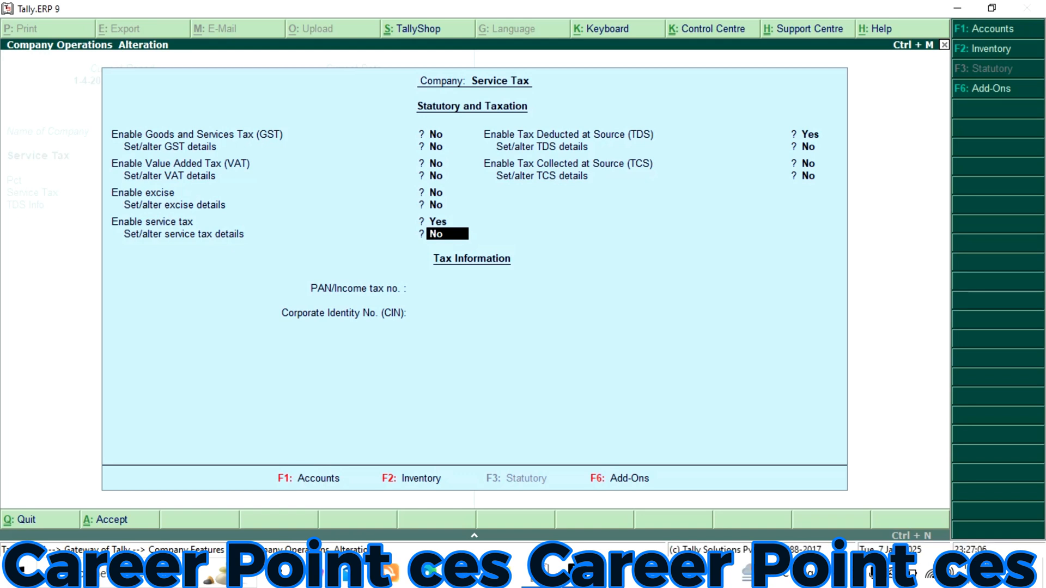
pyautogui.write('y')
pyautogui.press('Return')
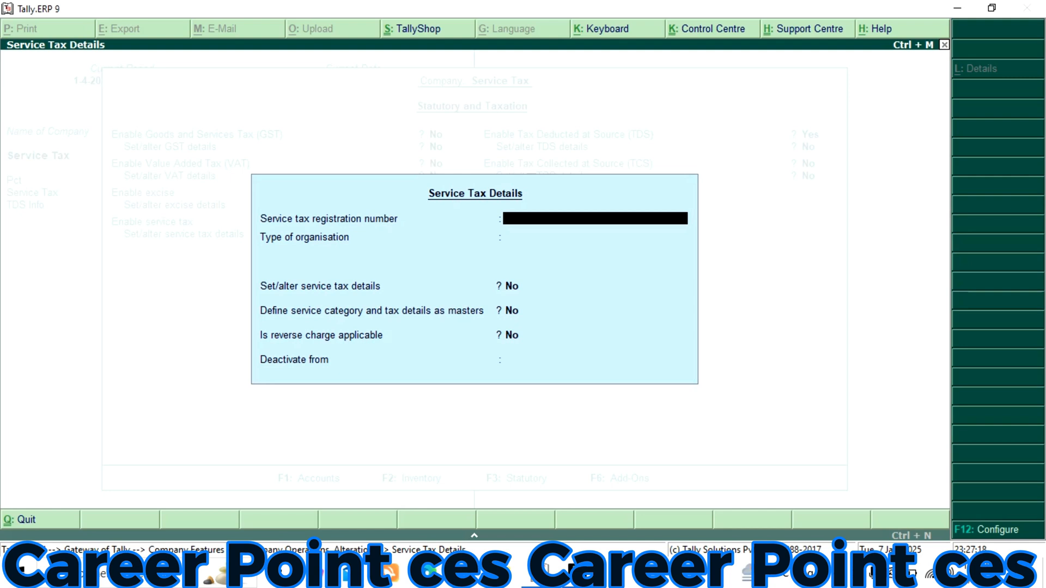
# Enter the service tax registration number, organisation type Individual/Proprietary/One Person Company, non-monthly format and Accrual as the tax liability basis
pyautogui.write('CP12345')
pyautogui.press('Return')
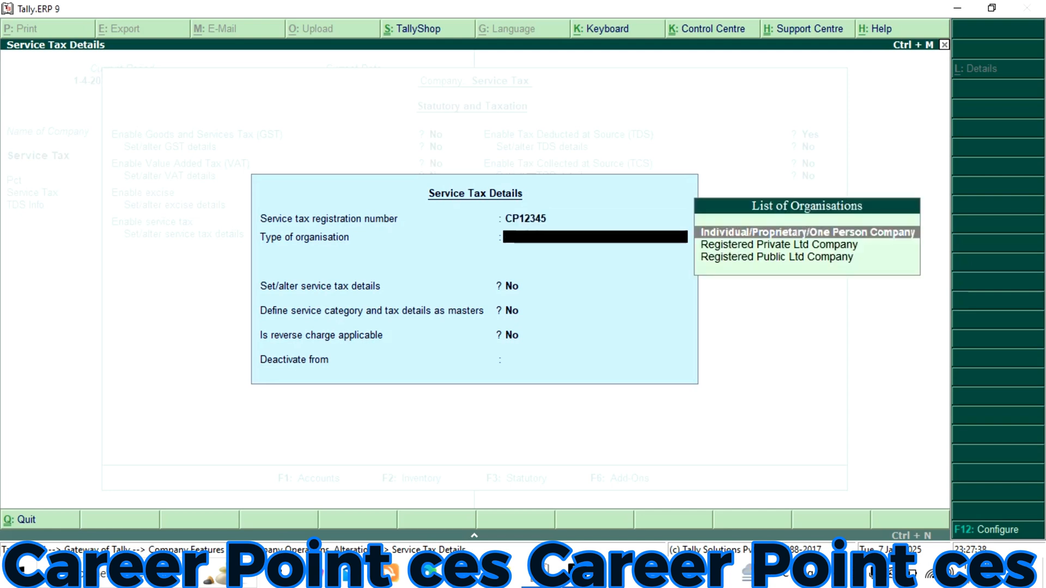
pyautogui.press('Return')
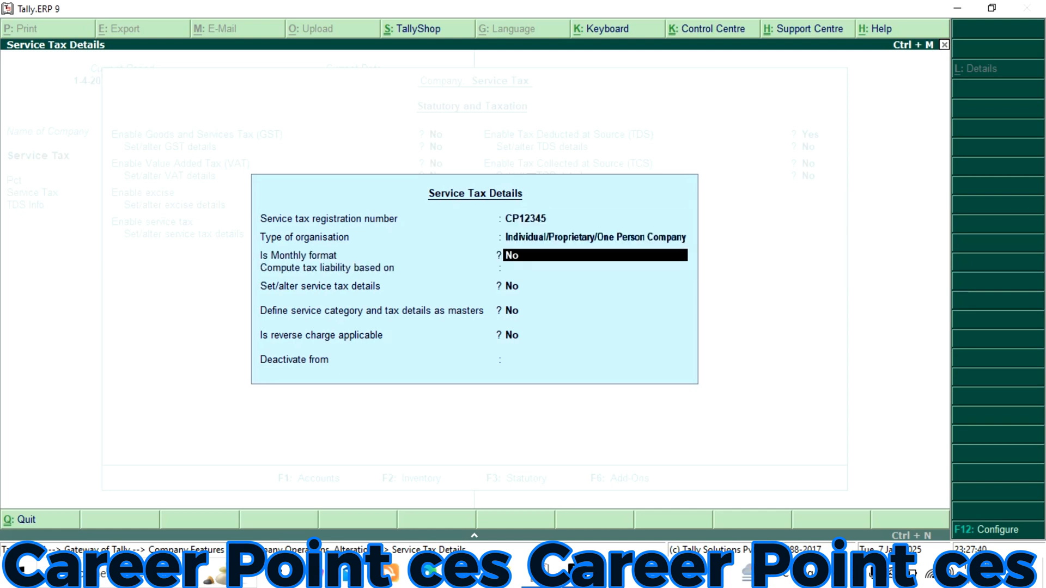
pyautogui.press('Return')
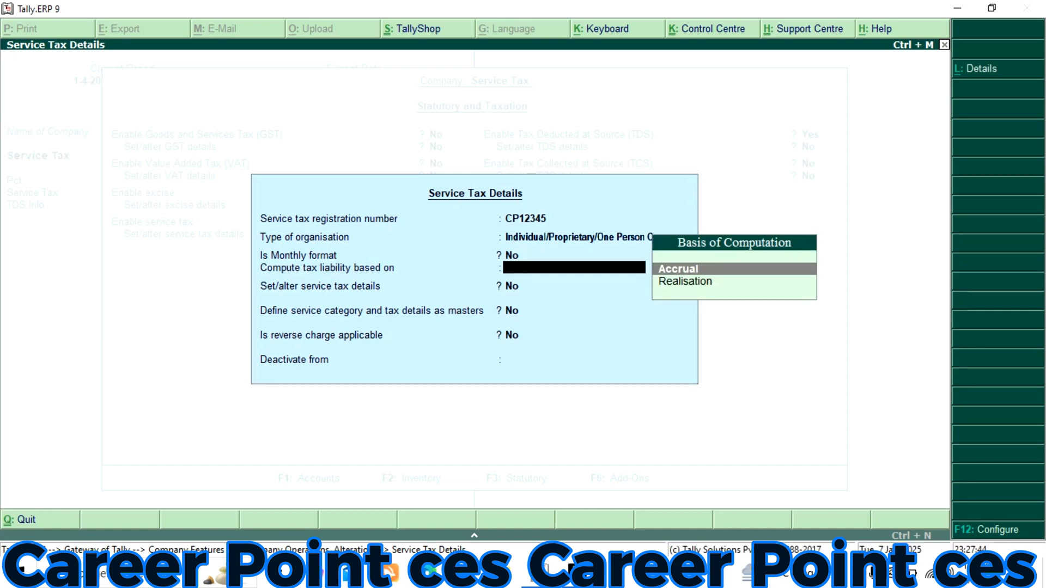
pyautogui.press('Return')
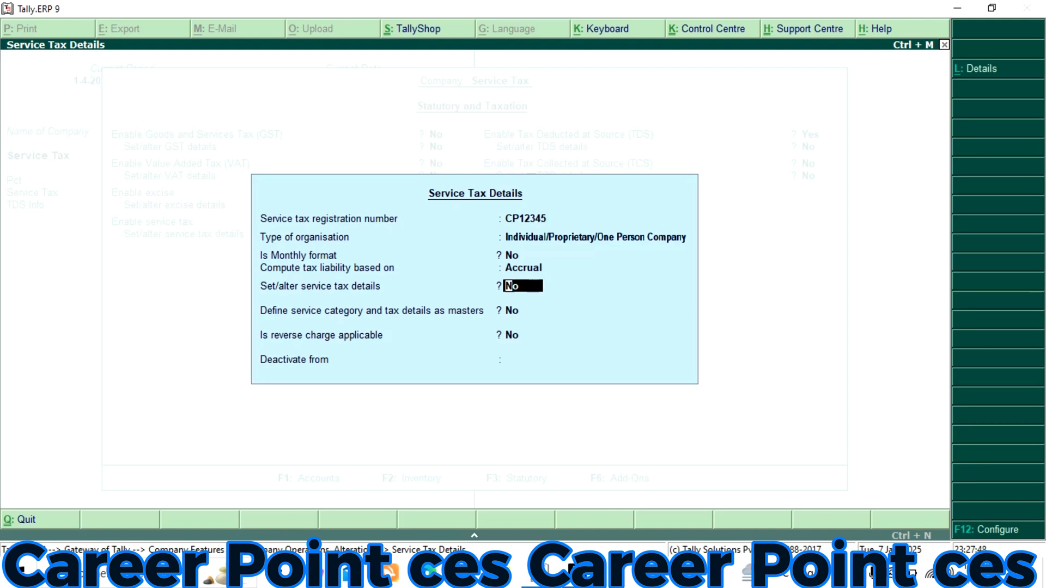
# Open the service category details, name the category Service Tax@12 and set its service tax rate to 12%
pyautogui.write('y')
pyautogui.press('Return')
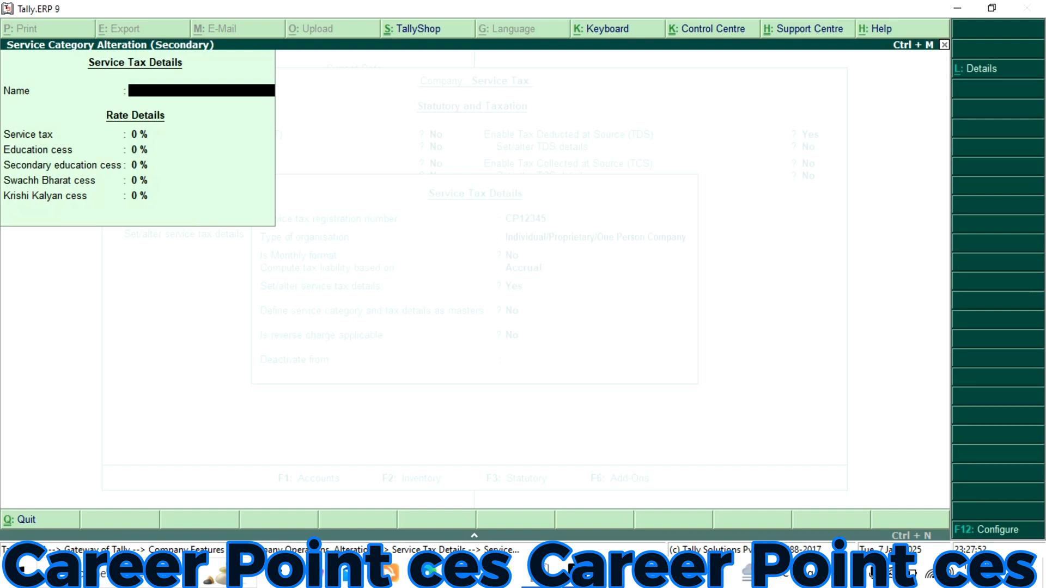
pyautogui.write('Service Tax@12')
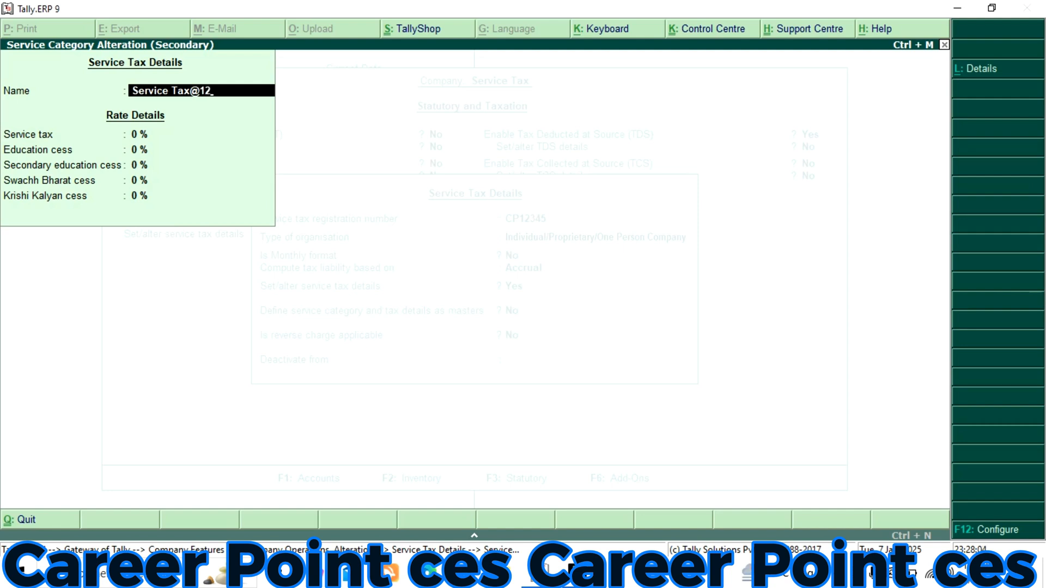
pyautogui.press('Return')
pyautogui.write('12')
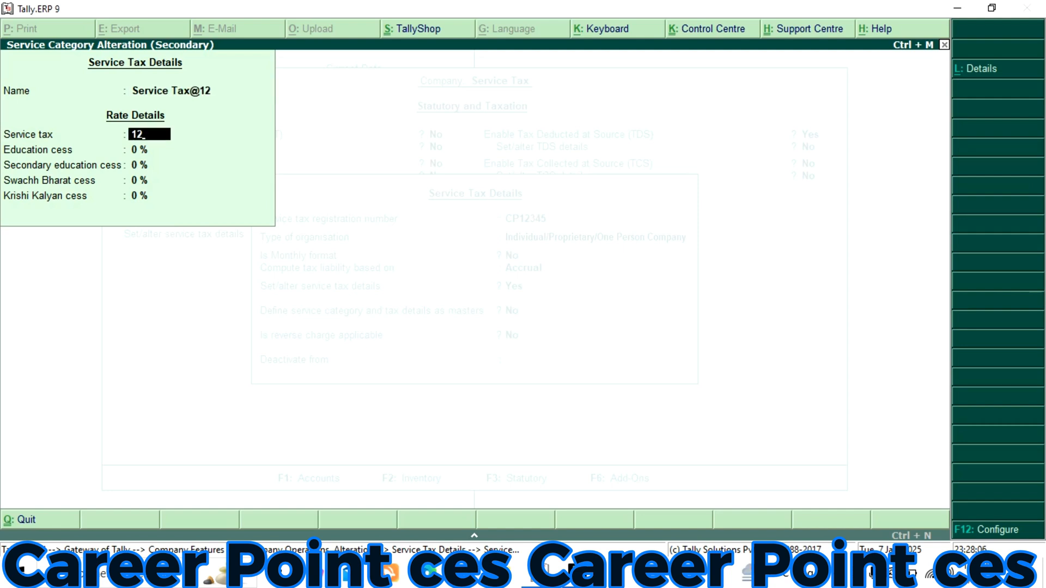
pyautogui.press('Return')
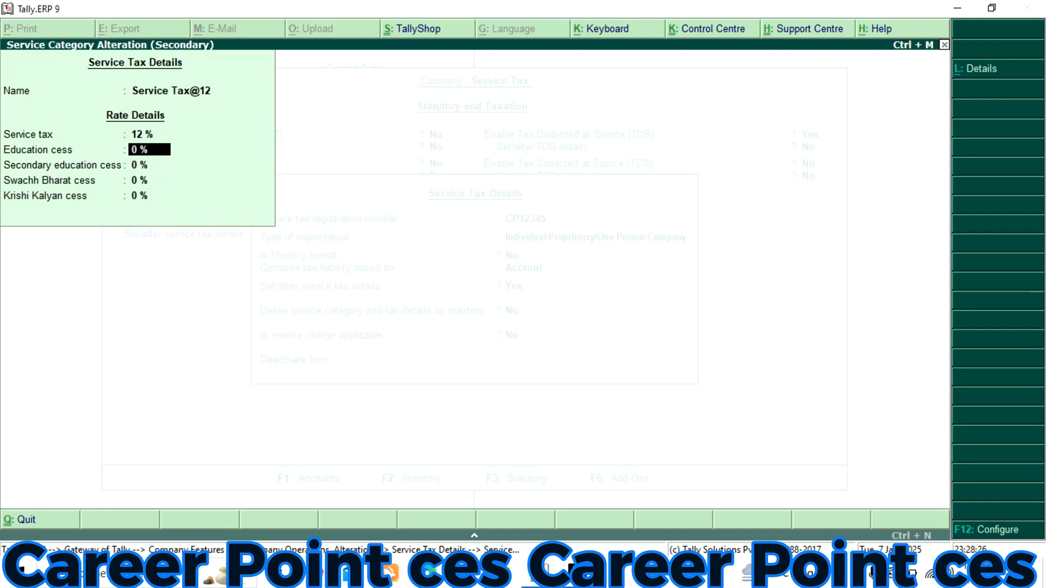
# Set the education, secondary education, Swachh Bharat and Krishi Kalyan cess rates to 3% each and accept the service tax details
pyautogui.write('3')
pyautogui.press('Return')
pyautogui.write('3')
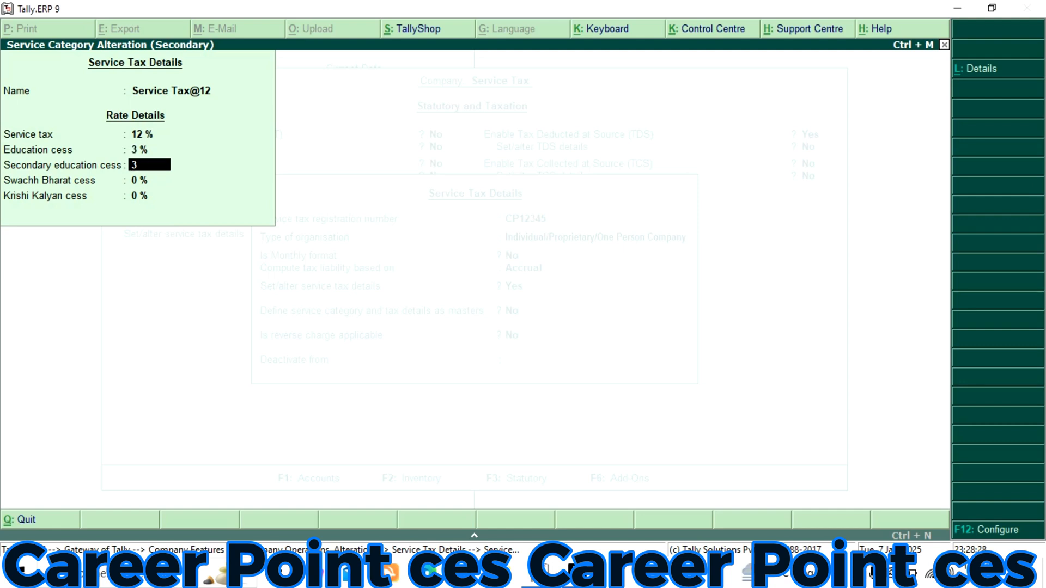
pyautogui.press('Return')
pyautogui.write('3')
pyautogui.press('Return')
pyautogui.write('3')
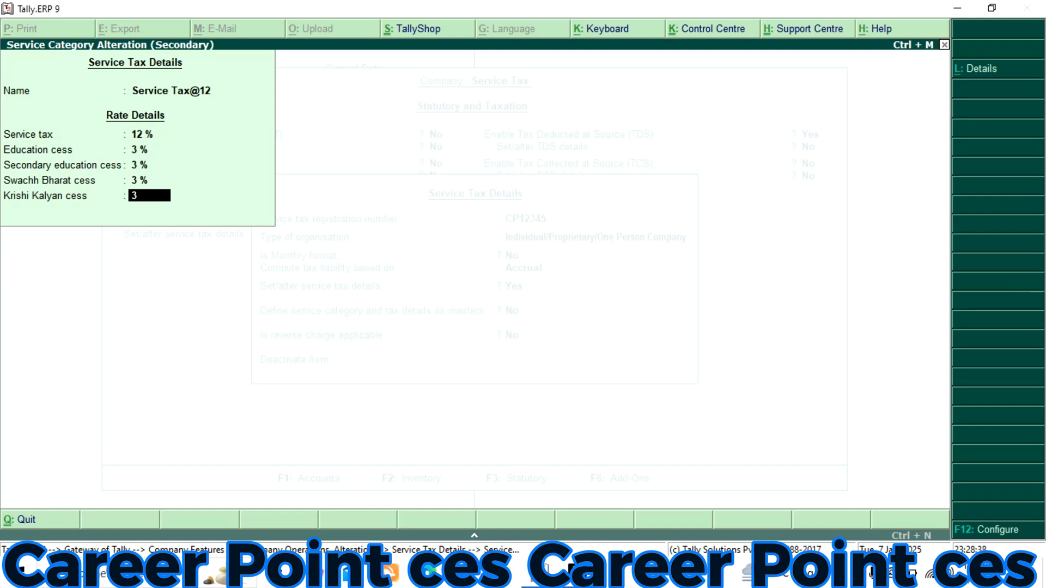
pyautogui.press('Return')
# Disable Tax Deducted at Source (TDS), accept the statutory features and return to the Gateway of Tally
pyautogui.press('Return')
pyautogui.press('Return')
pyautogui.press('Return')
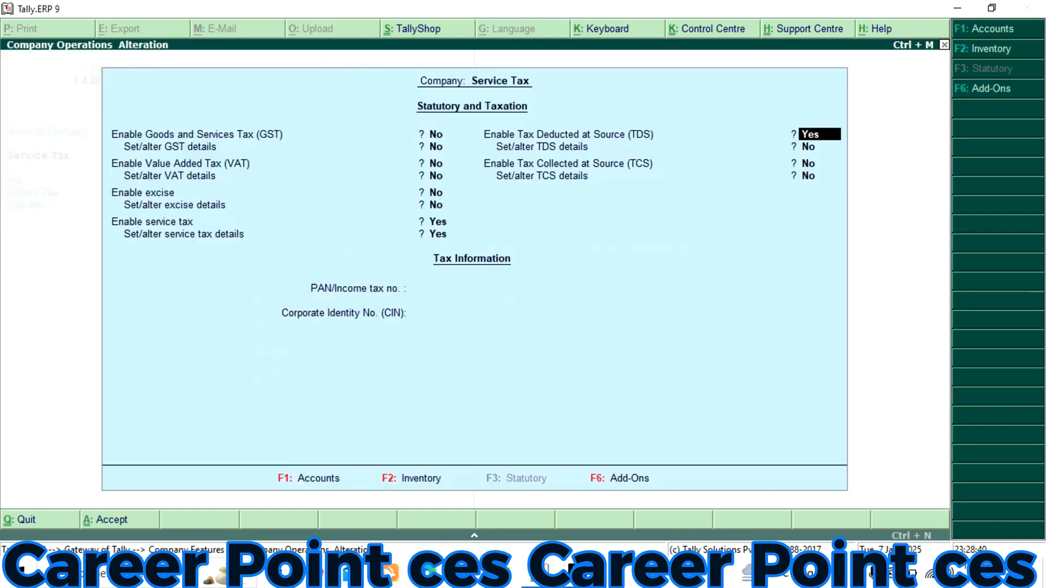
pyautogui.write('n')
pyautogui.press('Return')
pyautogui.press('Return')
pyautogui.press('Return')
pyautogui.press('Return')
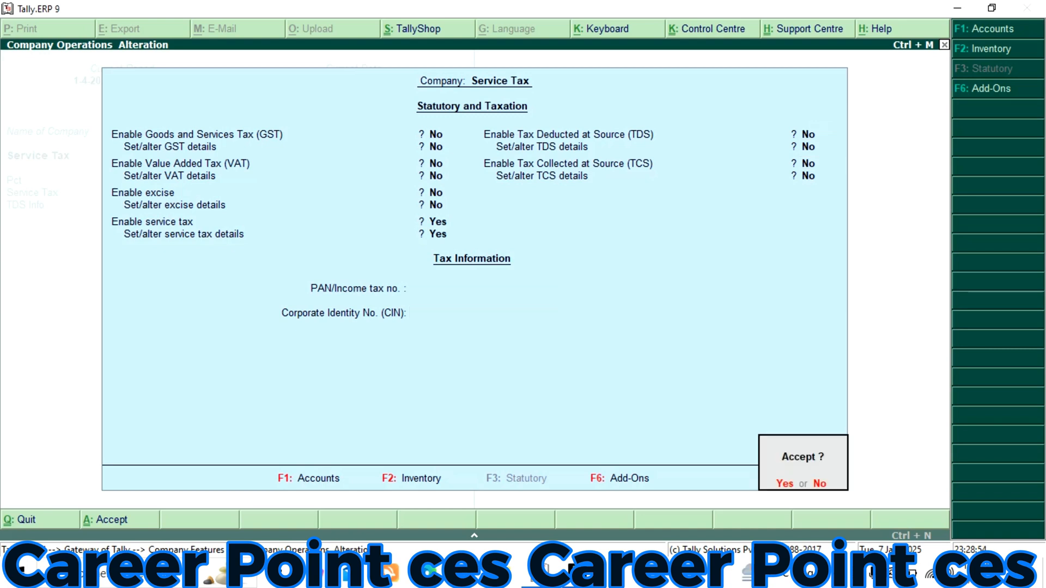
pyautogui.press('Return')
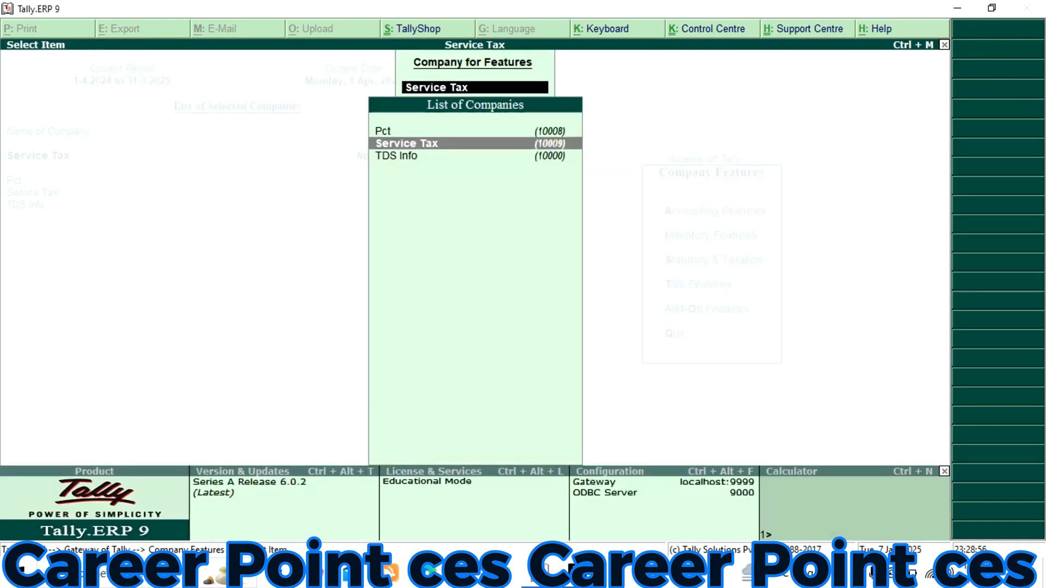
pyautogui.press('Escape')
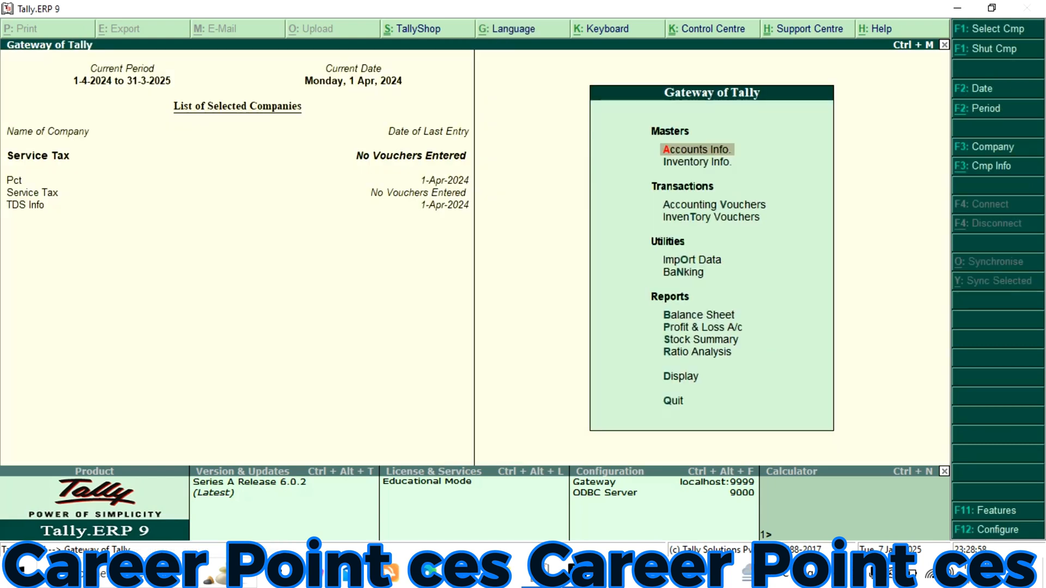
# Open the creation form for a single ledger from the accounts information
pyautogui.press('Return')
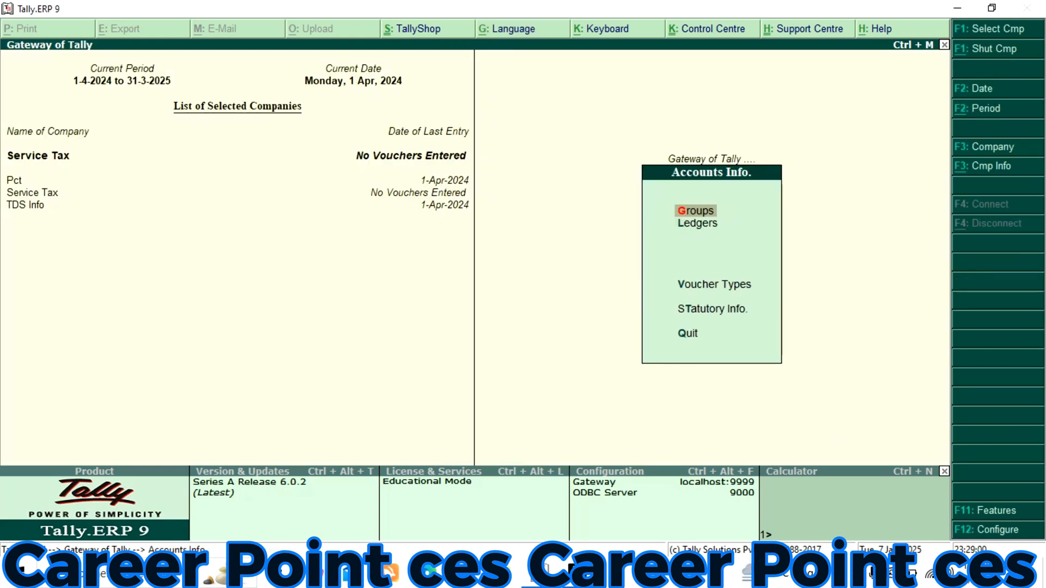
pyautogui.press('Down')
pyautogui.press('Return')
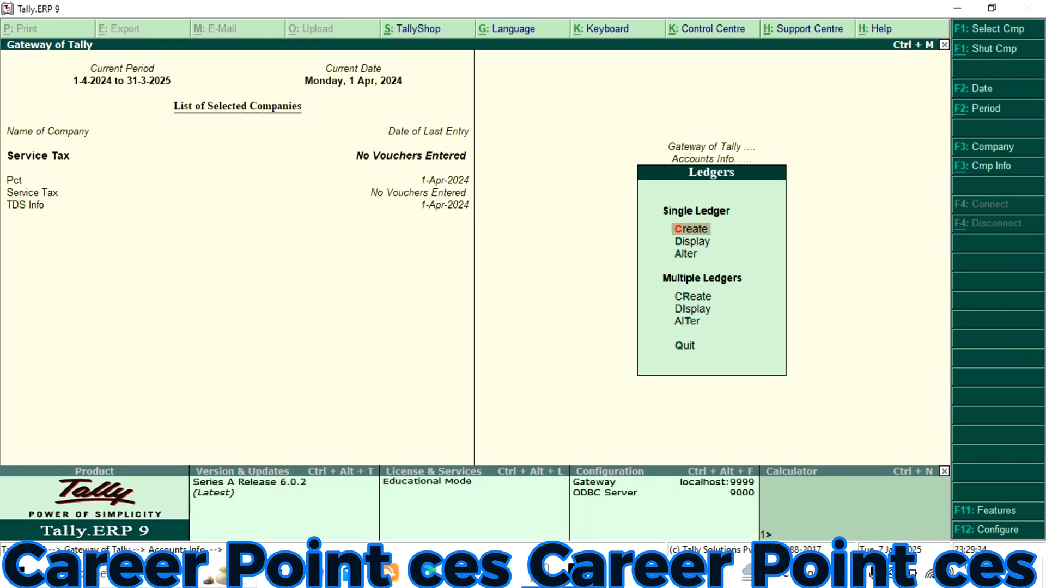
pyautogui.press('Return')
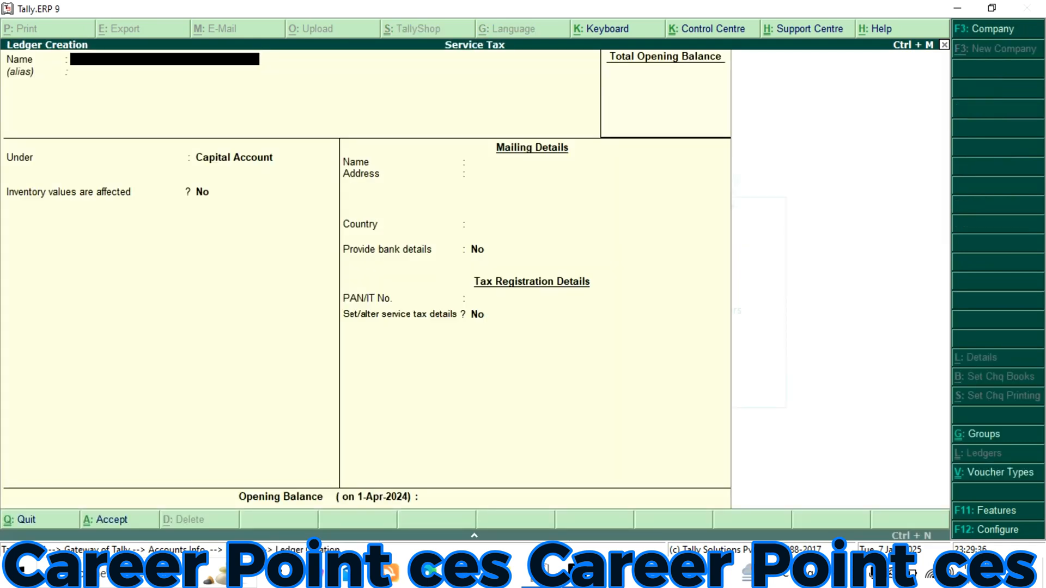
# Name the new ledger with the customer's name and place it under Sundry Debtors
pyautogui.write('Mohan Dr')
pyautogui.press('Return')
pyautogui.press('Return')
pyautogui.write('S')
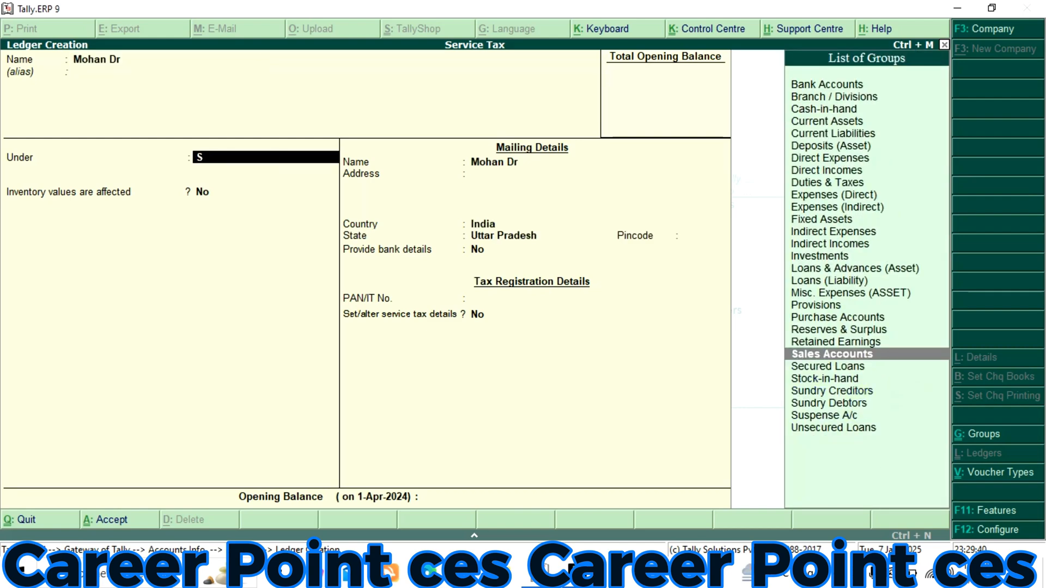
pyautogui.press('Down')
pyautogui.press('Down')
pyautogui.press('Down')
pyautogui.press('Down')
pyautogui.press('Return')
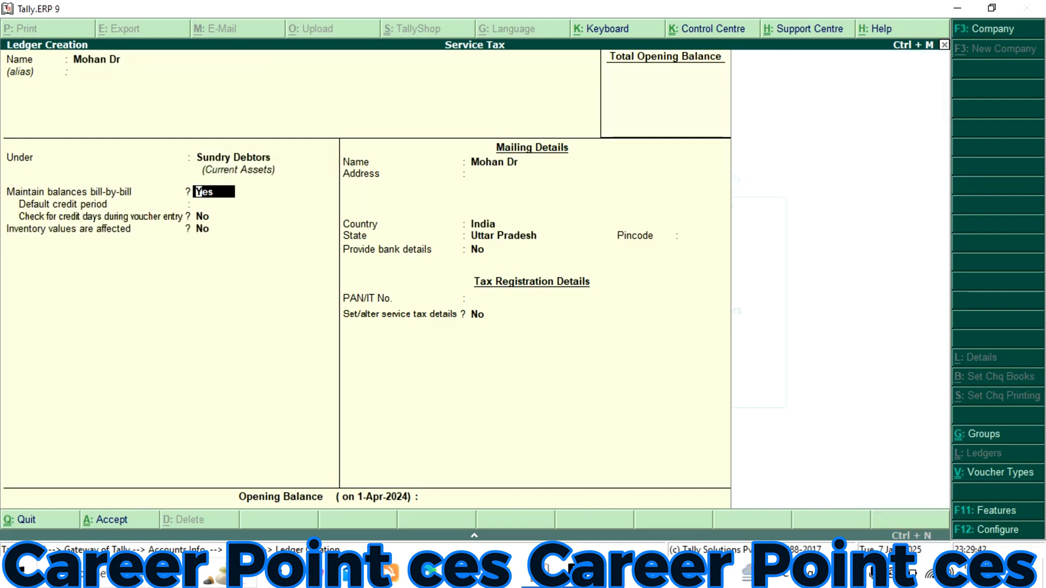
# Keep the debtor ledger's default balance and mailing settings and choose to set its service tax details
pyautogui.press('Return')
pyautogui.press('Return')
pyautogui.press('Return')
pyautogui.press('Return')
pyautogui.press('Return')
pyautogui.press('Return')
pyautogui.press('Return')
pyautogui.press('Return')
pyautogui.press('Return')
pyautogui.press('Return')
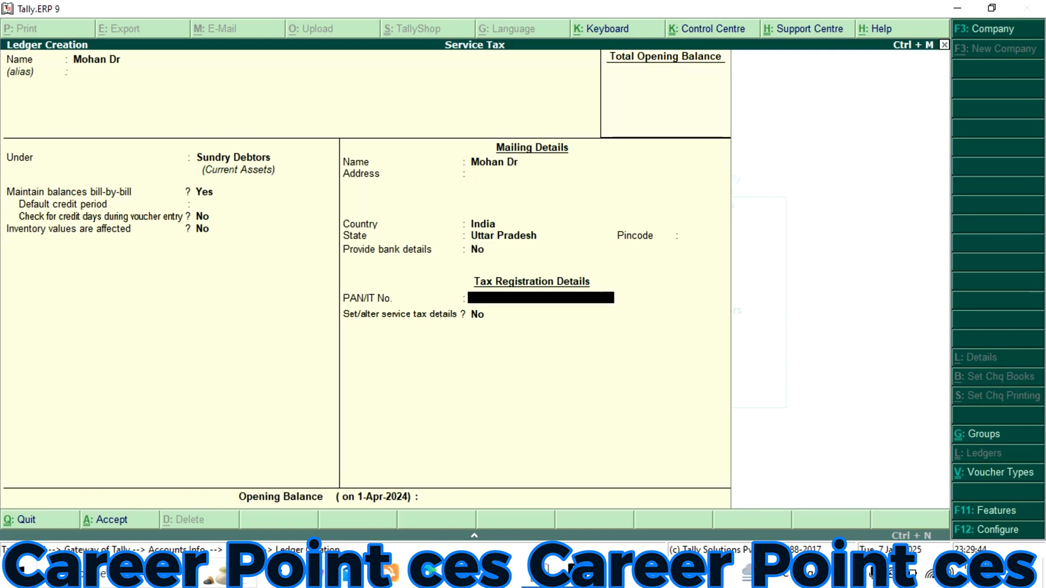
pyautogui.write('y')
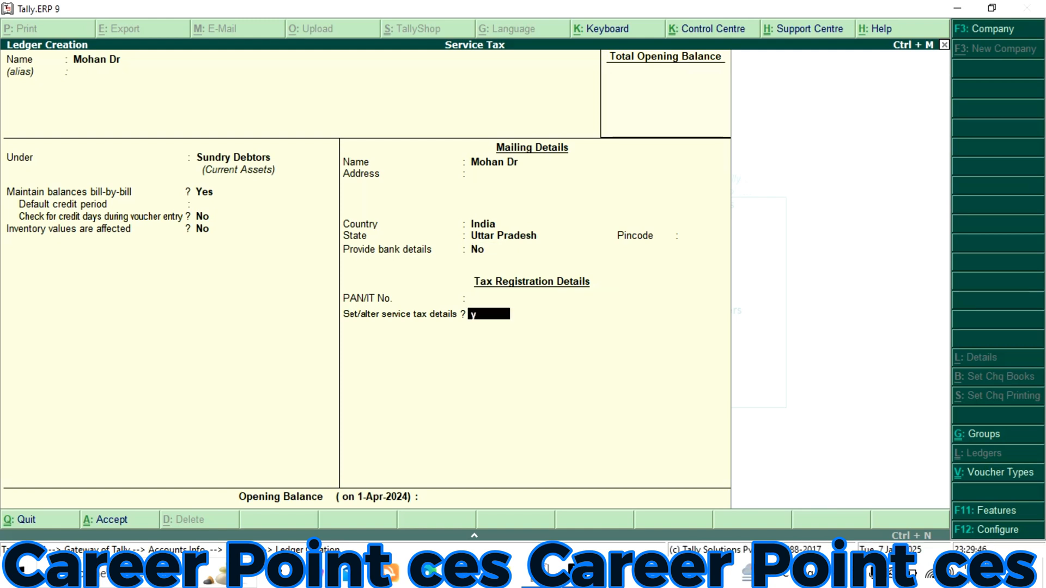
pyautogui.press('Return')
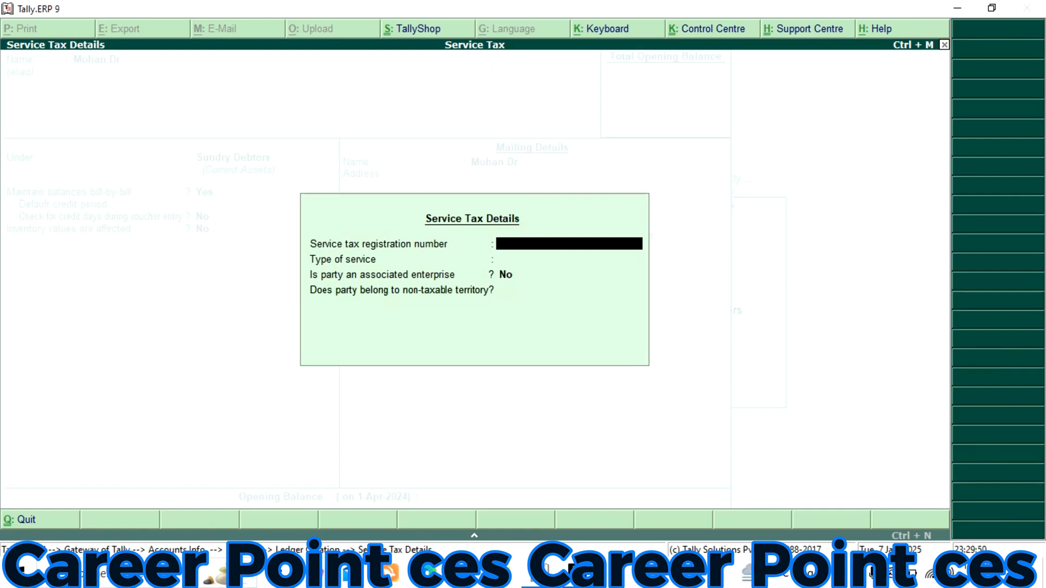
# Enter the debtor's service tax registration number, set the type of service to Taxable and accept the ledger
pyautogui.write('CP12345')
pyautogui.press('Return')
pyautogui.press('Return')
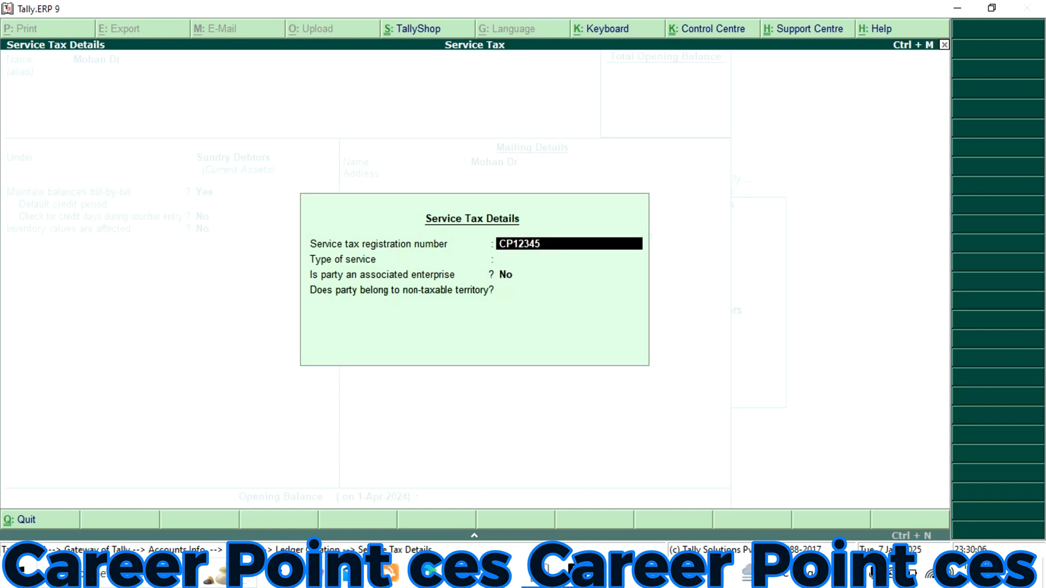
pyautogui.press('Return')
pyautogui.press('Down')
pyautogui.press('Down')
pyautogui.press('Down')
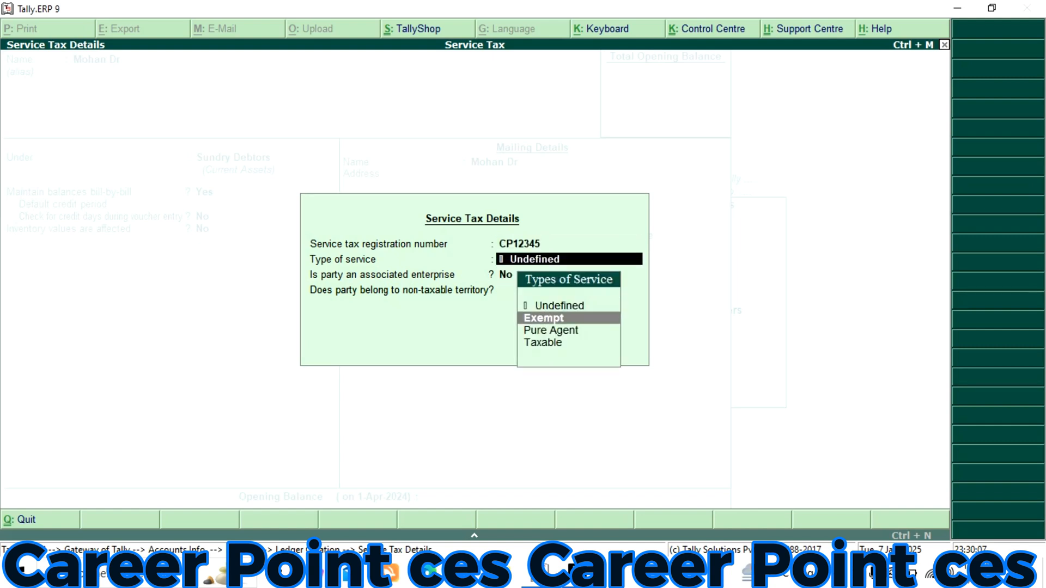
pyautogui.press('Return')
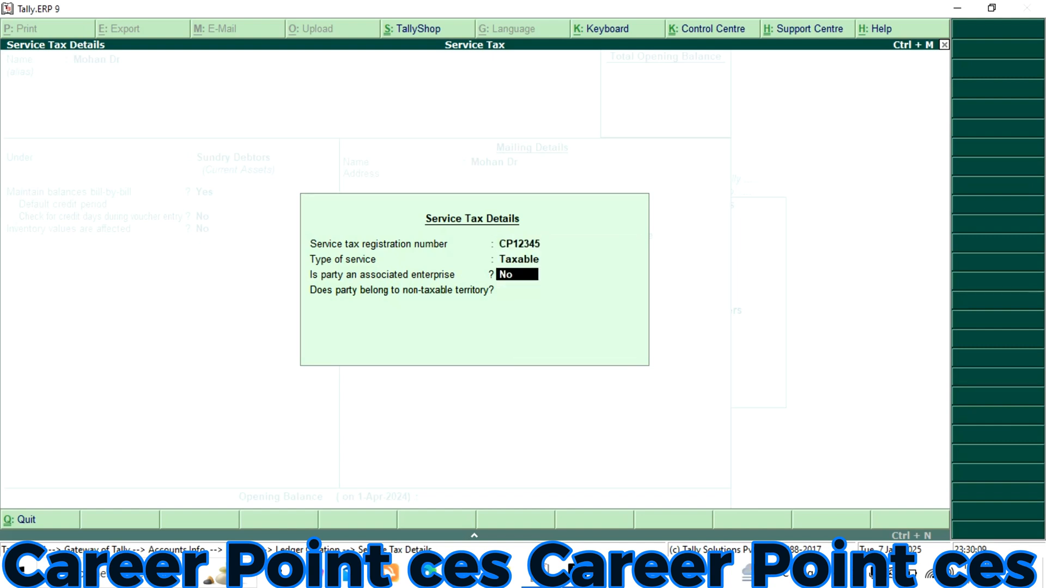
pyautogui.press('Return')
pyautogui.press('Return')
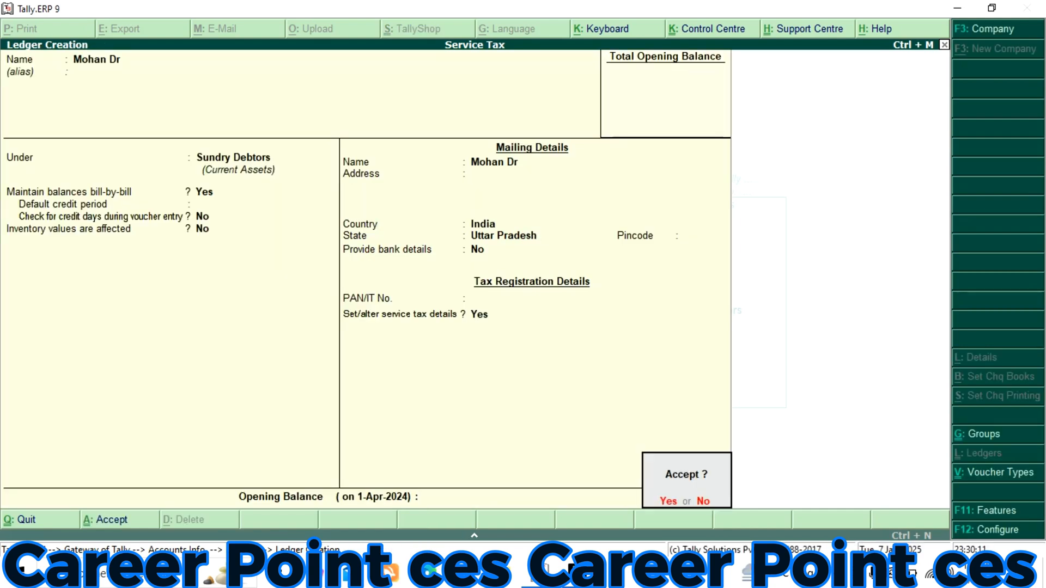
pyautogui.press('Return')
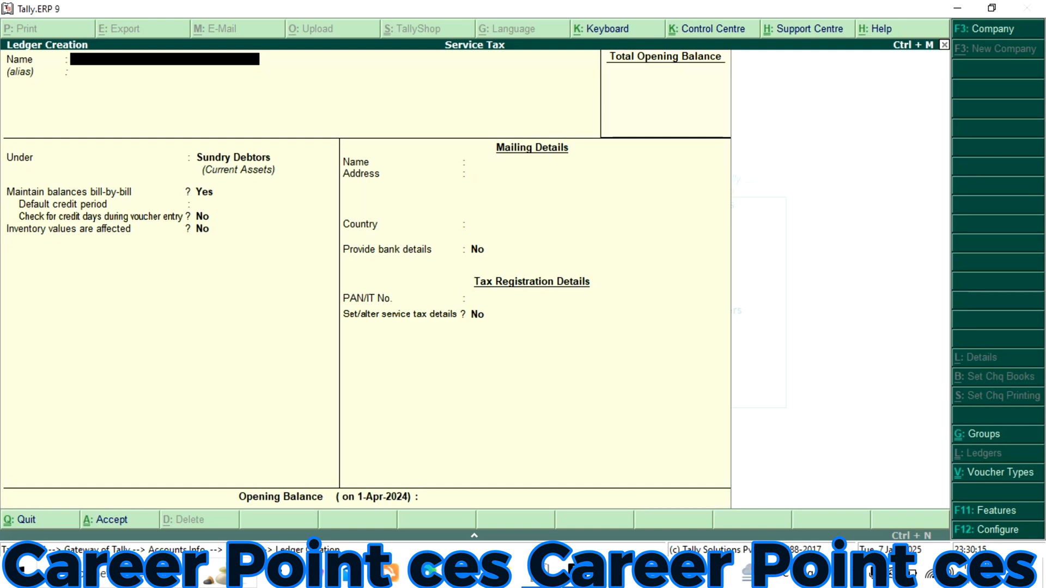
# Name a new ledger Sales Accounts and place it under the Sales Accounts group
pyautogui.write('Sales accounts')
pyautogui.press('Return')
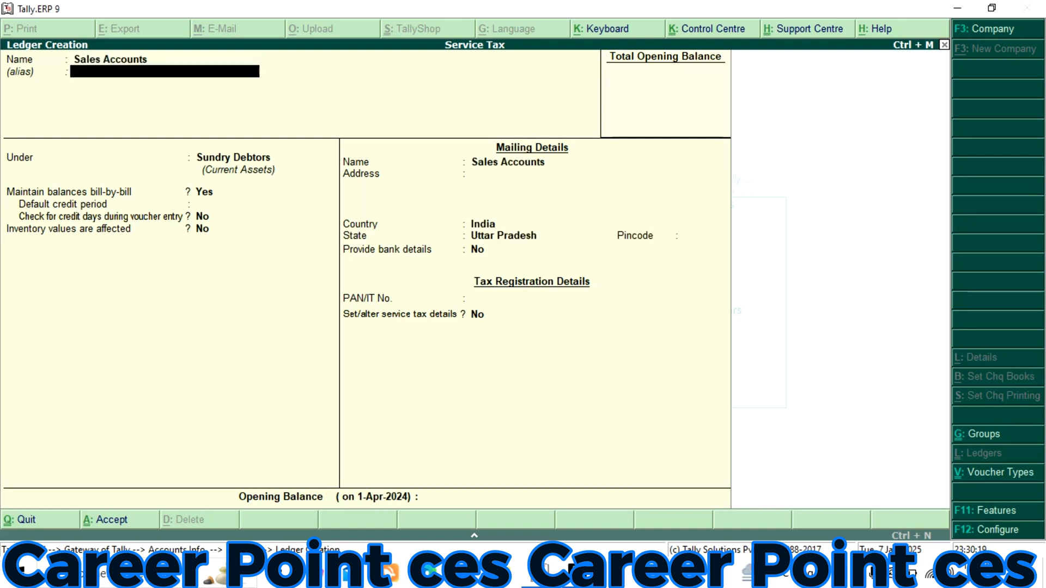
pyautogui.press('Return')
pyautogui.write('S')
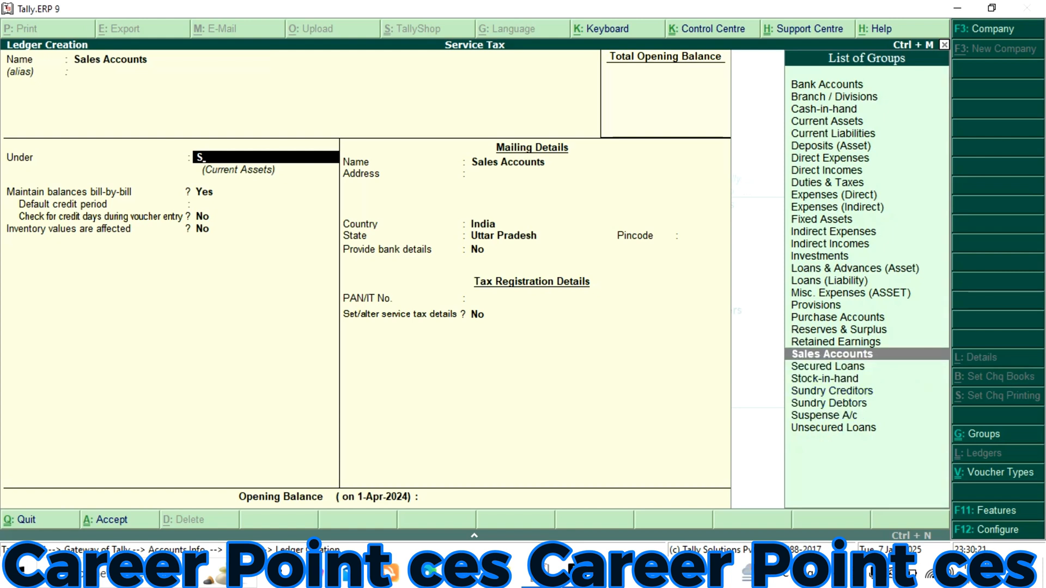
pyautogui.press('Return')
# Set service tax as Applicable for the sales ledger and choose to set its service tax details
pyautogui.write('A')
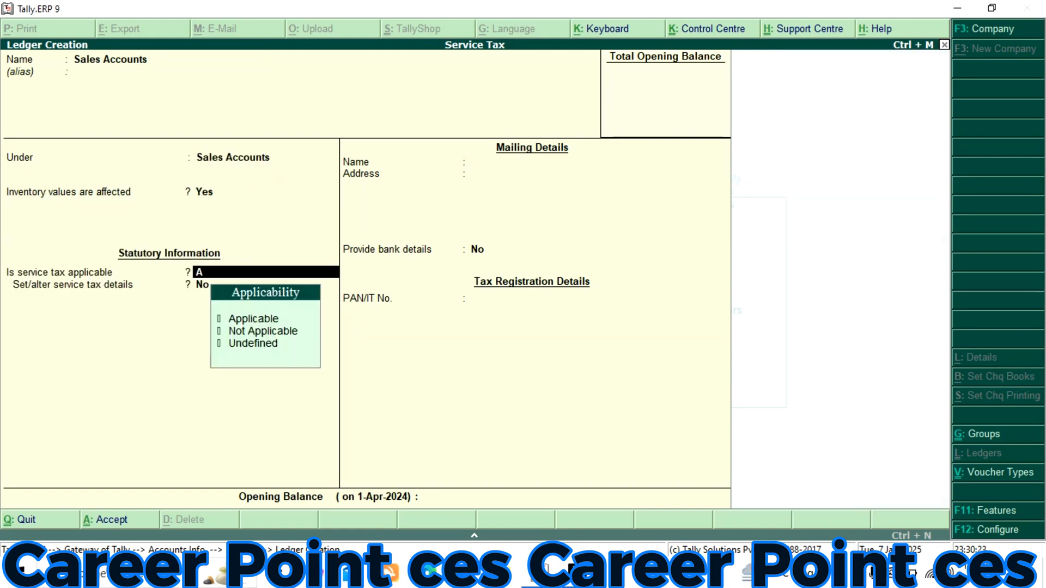
pyautogui.press('Down')
pyautogui.press('Down')
pyautogui.press('Up')
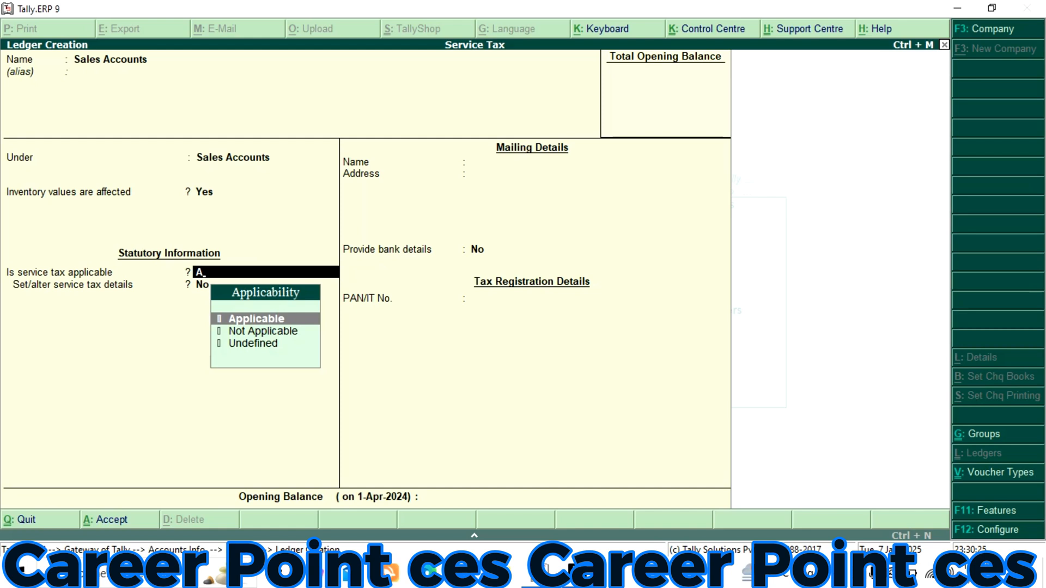
pyautogui.press('Return')
pyautogui.write('y')
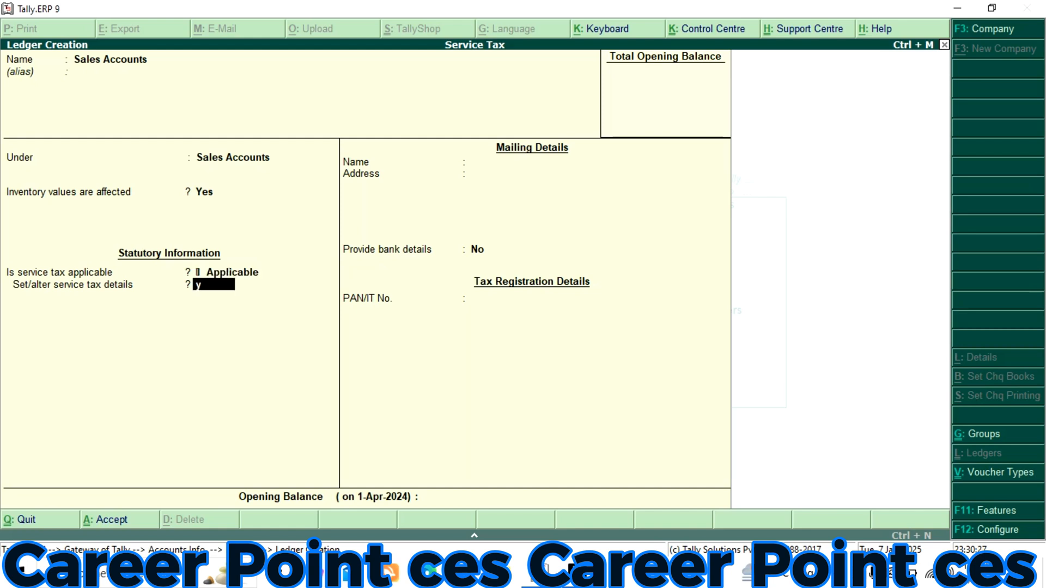
pyautogui.press('Return')
# Name the sales ledger's service category Service Tax@12% and set its service tax rate to 12%
pyautogui.write('Ser')
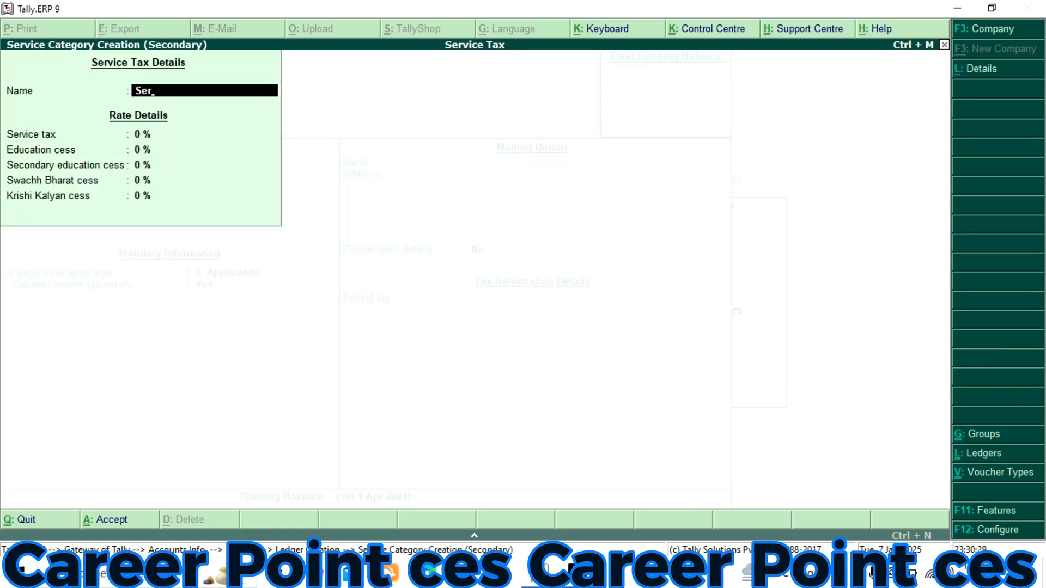
pyautogui.write('vice Tax@1')
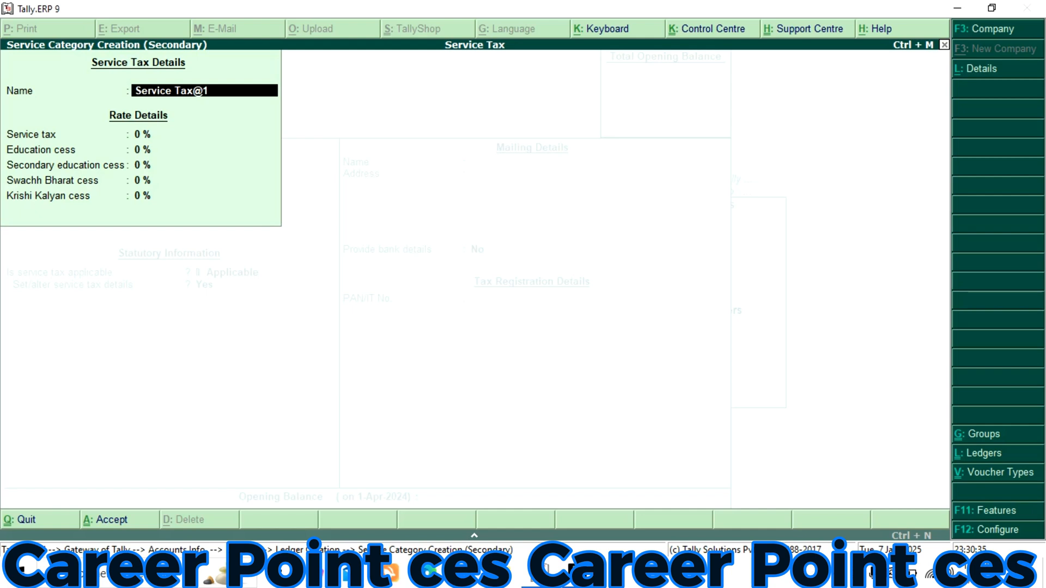
pyautogui.write('2%')
pyautogui.press('Return')
pyautogui.write('12')
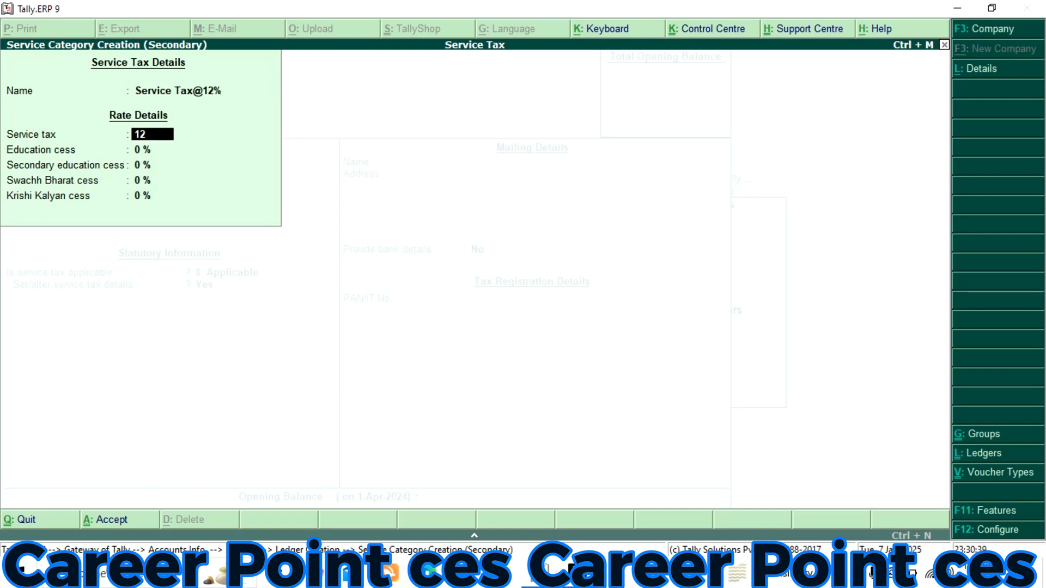
pyautogui.press('Return')
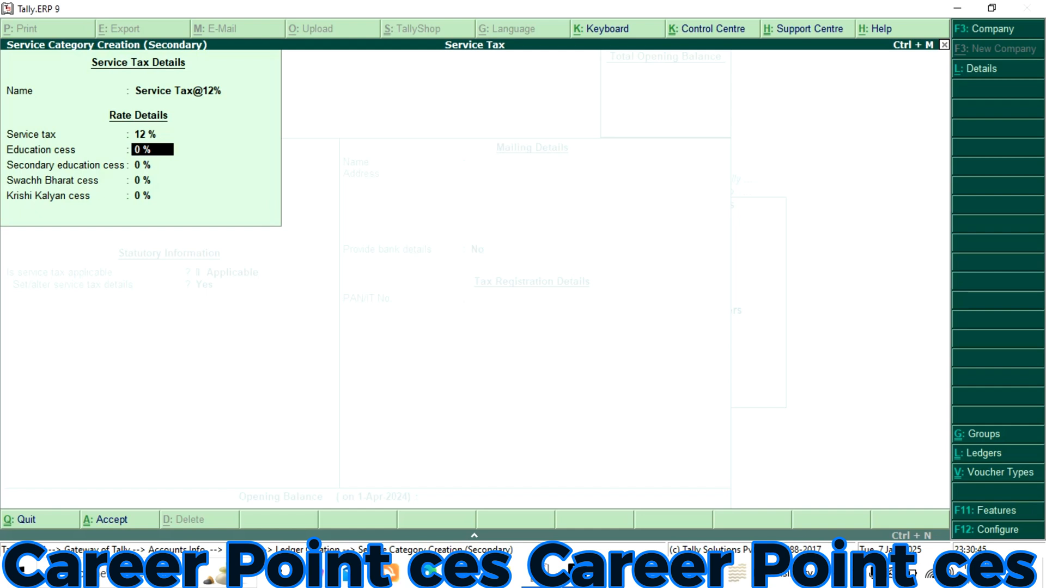
# Set the education, secondary education, Swachh Bharat and Krishi Kalyan cess rates to 3% each and accept the category and sales ledger
pyautogui.write('3')
pyautogui.press('Return')
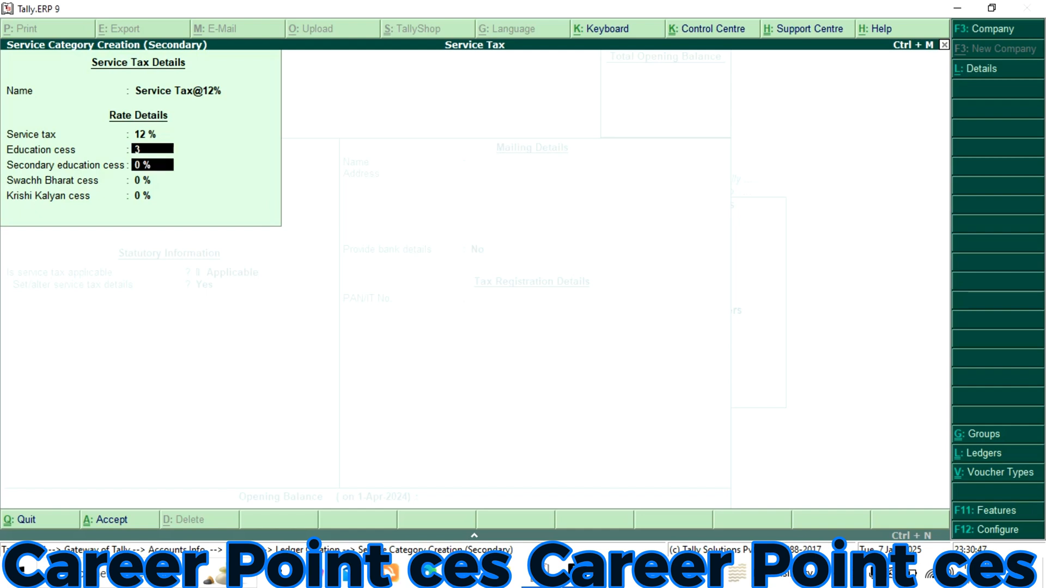
pyautogui.write('3')
pyautogui.press('Return')
pyautogui.write('3')
pyautogui.press('Return')
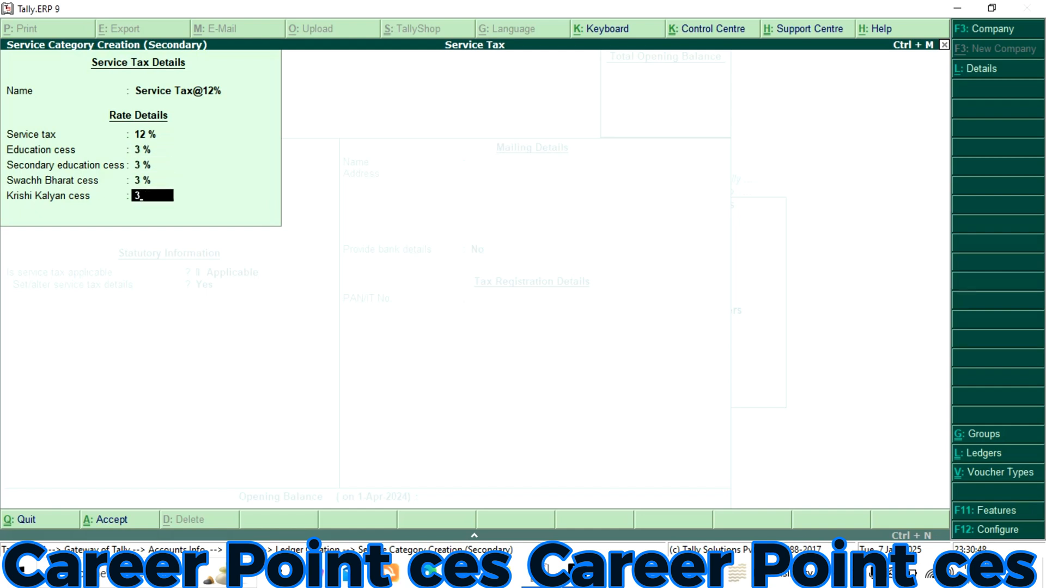
pyautogui.press('Return')
pyautogui.press('Return')
pyautogui.press('Return')
pyautogui.press('Return')
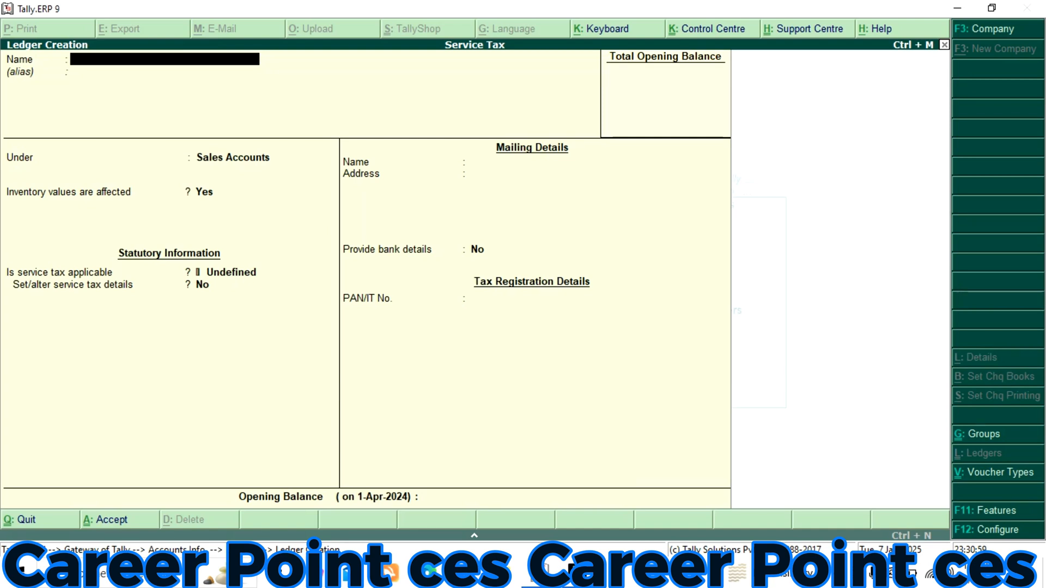
# Name a new ledger with the owner's name, place it under Capital Account and keep the default mailing details
pyautogui.write('Rama')
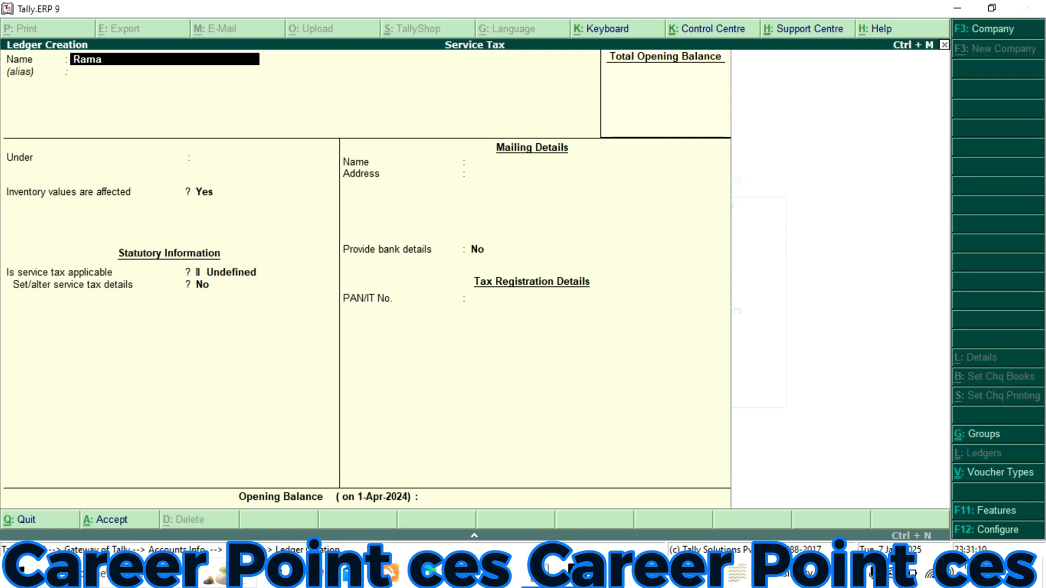
pyautogui.press('Return')
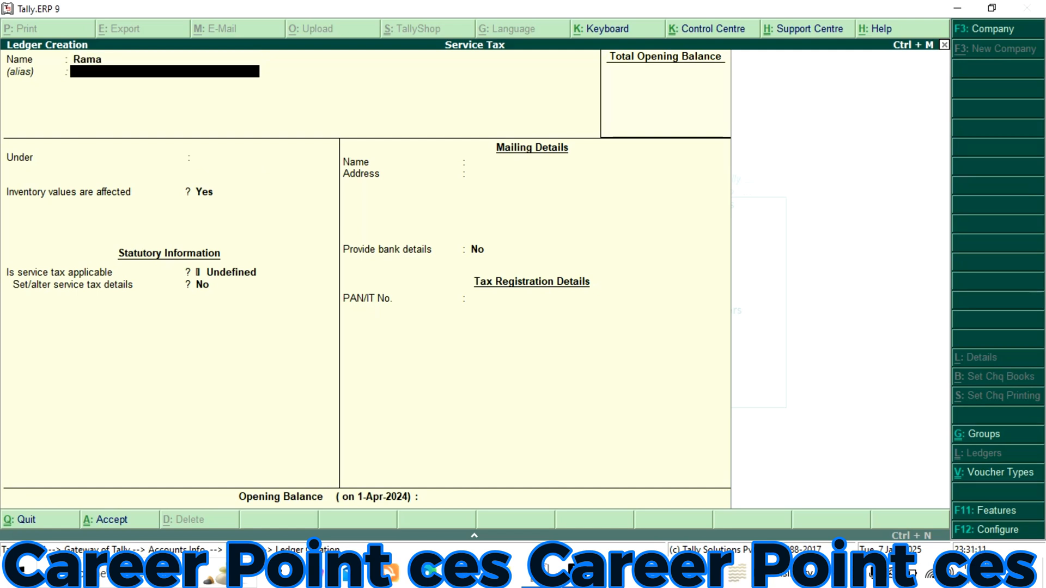
pyautogui.press('Return')
pyautogui.write('C')
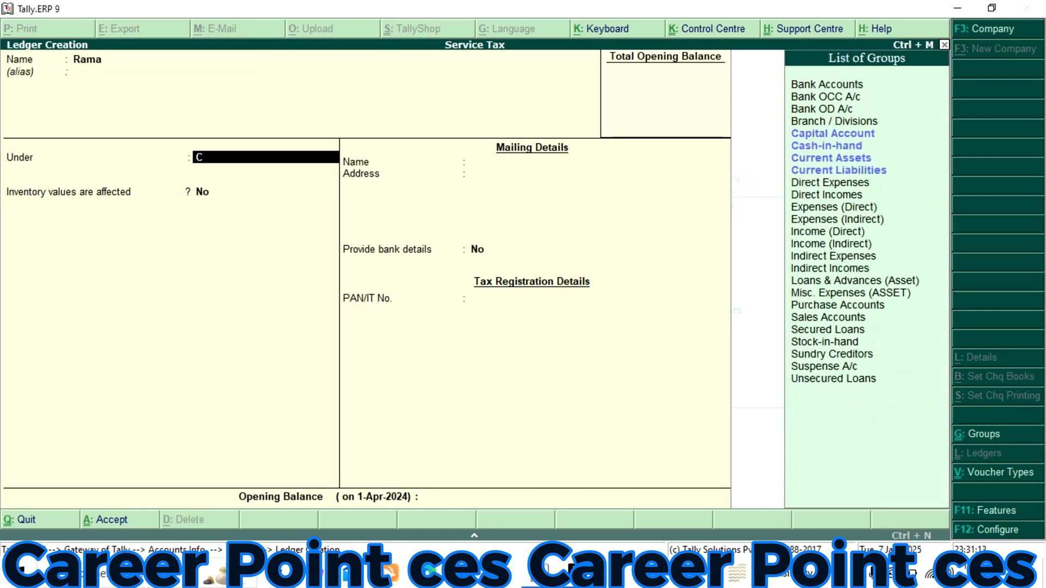
pyautogui.press('Return')
pyautogui.press('Return')
pyautogui.press('Return')
pyautogui.press('Return')
pyautogui.press('Return')
pyautogui.press('Return')
pyautogui.press('Return')
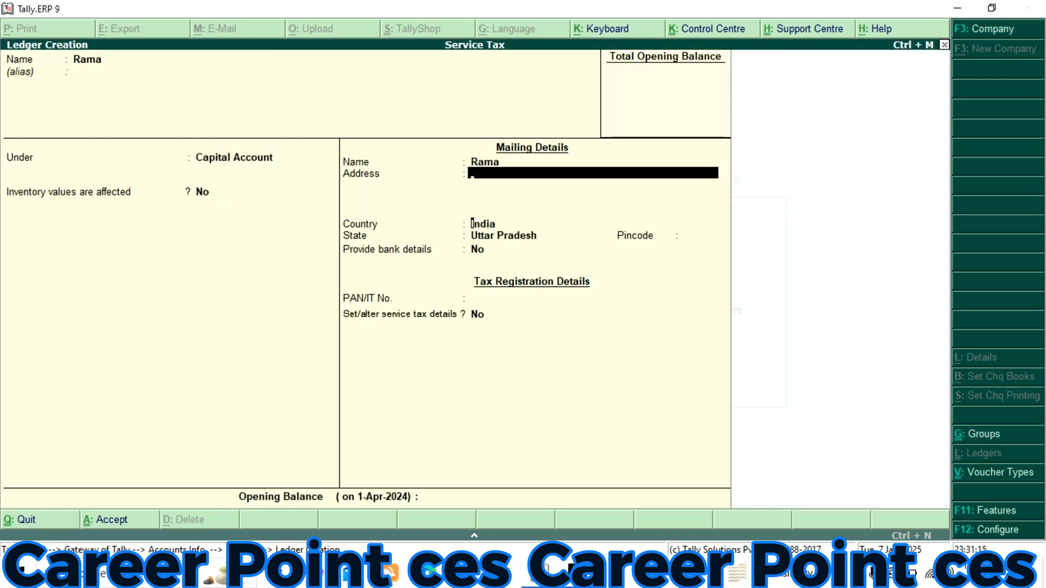
pyautogui.press('Return')
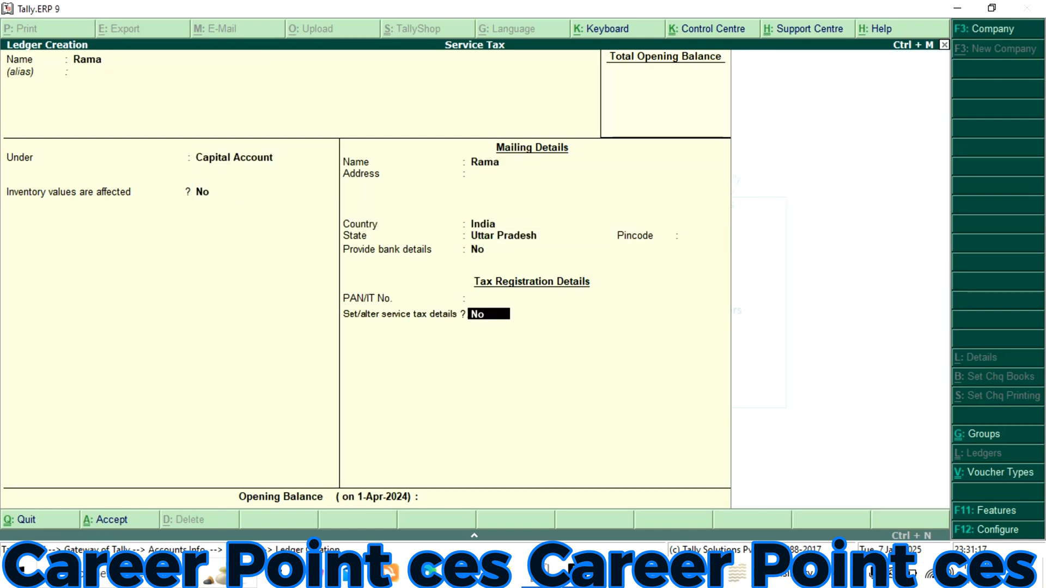
# Set the capital ledger's service tax details with the registration number and service type Taxable, and accept the ledger
pyautogui.press('y')
pyautogui.press('Return')
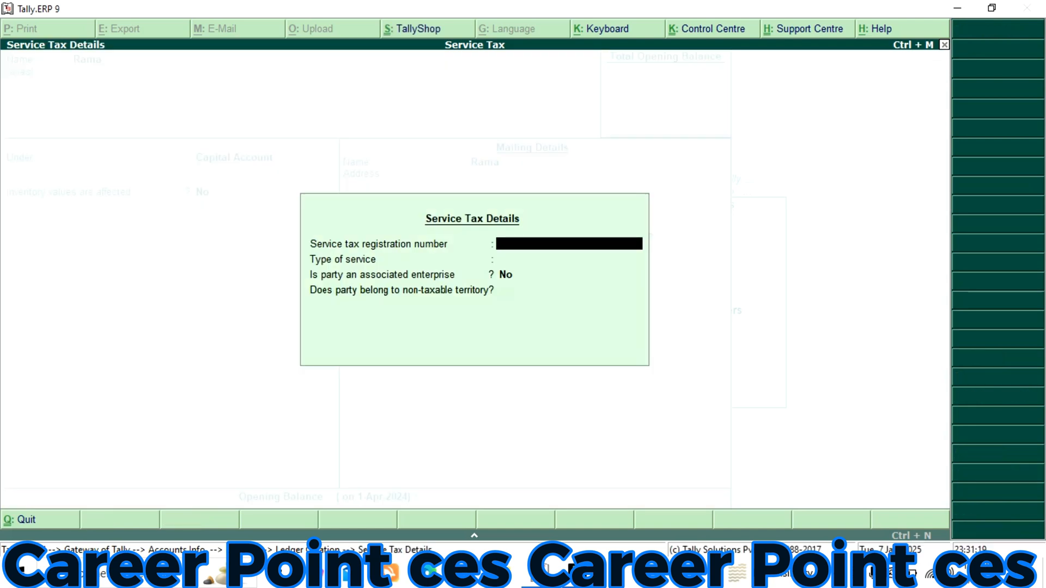
pyautogui.write('CP12345')
pyautogui.press('Return')
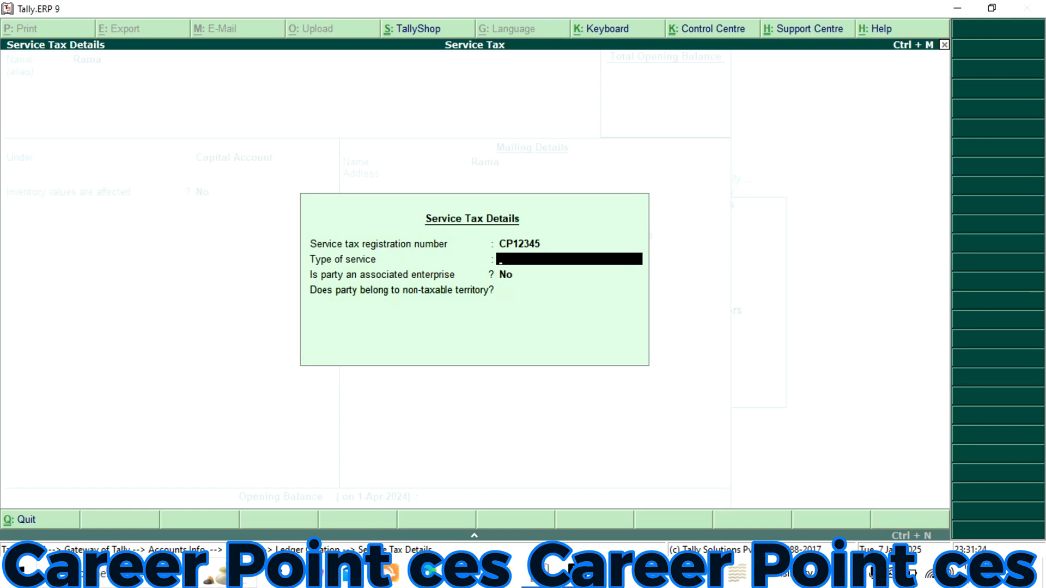
pyautogui.write('T')
pyautogui.press('Return')
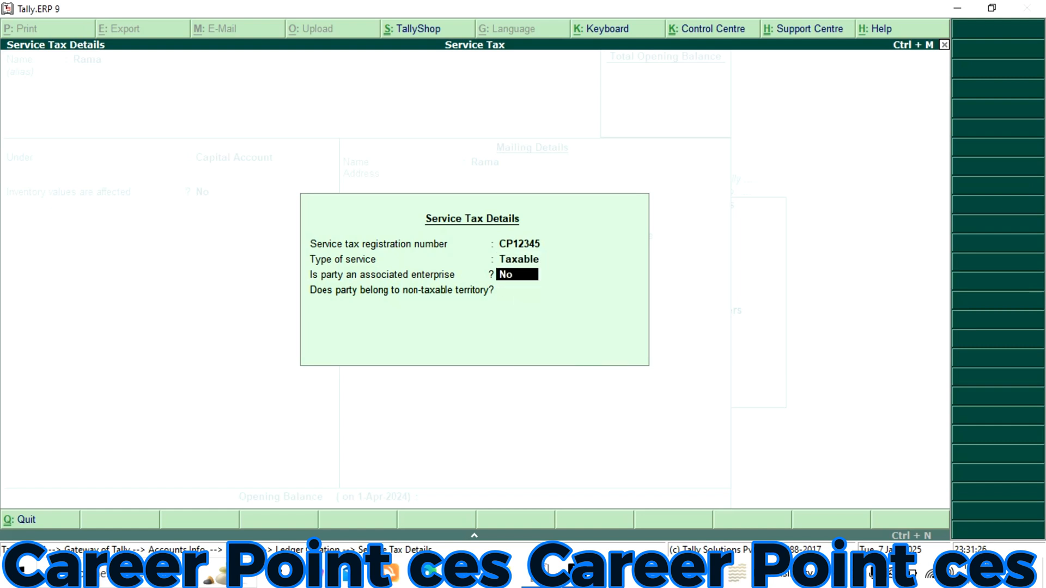
pyautogui.press('Return')
pyautogui.press('Return')
pyautogui.press('Return')
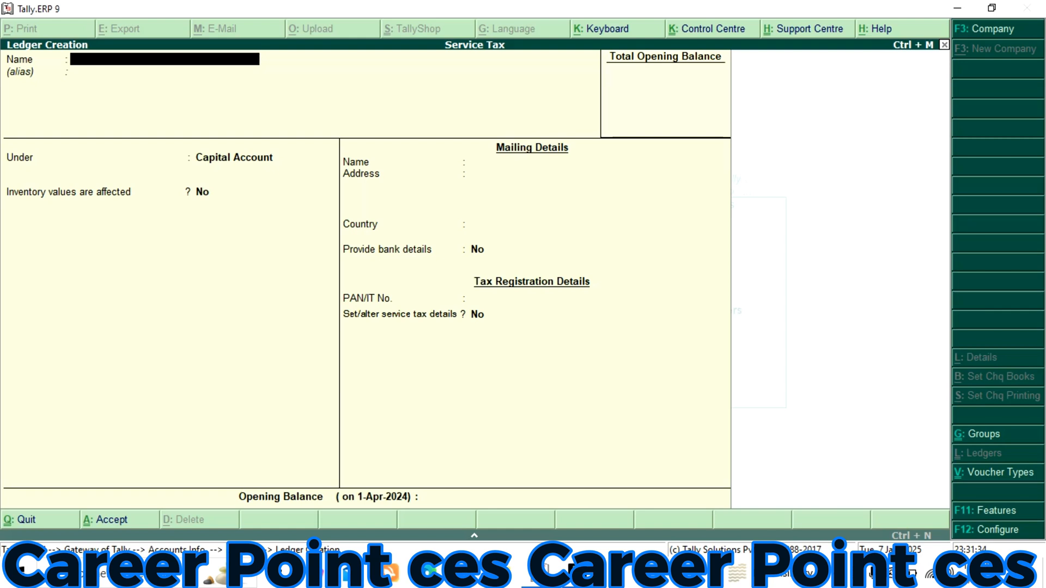
# Name a new ledger Service Tax@12% and place it under Duties & Taxes
pyautogui.write('Service Tax@12')
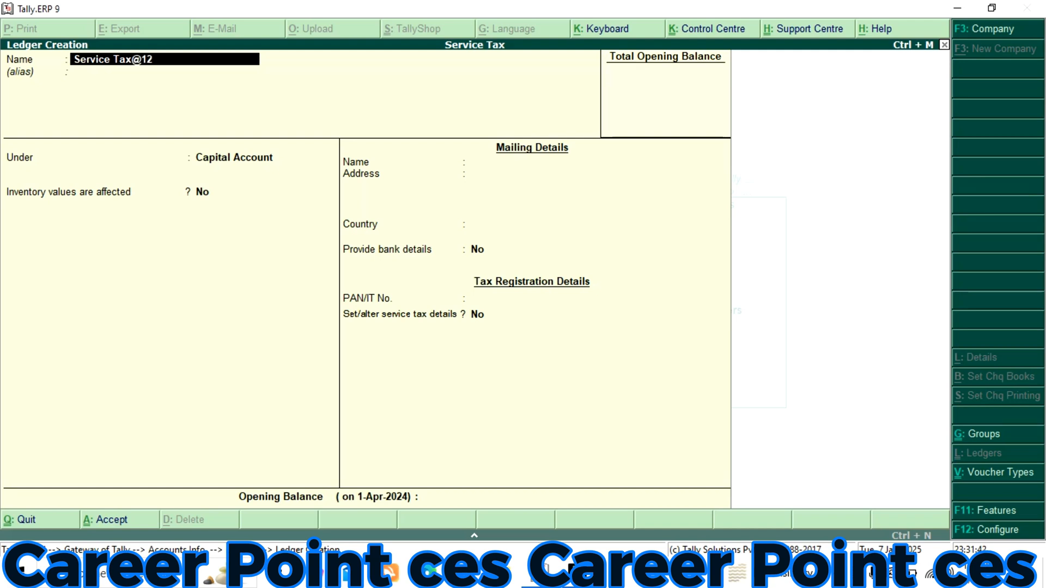
pyautogui.write('%')
pyautogui.press('Return')
pyautogui.press('Return')
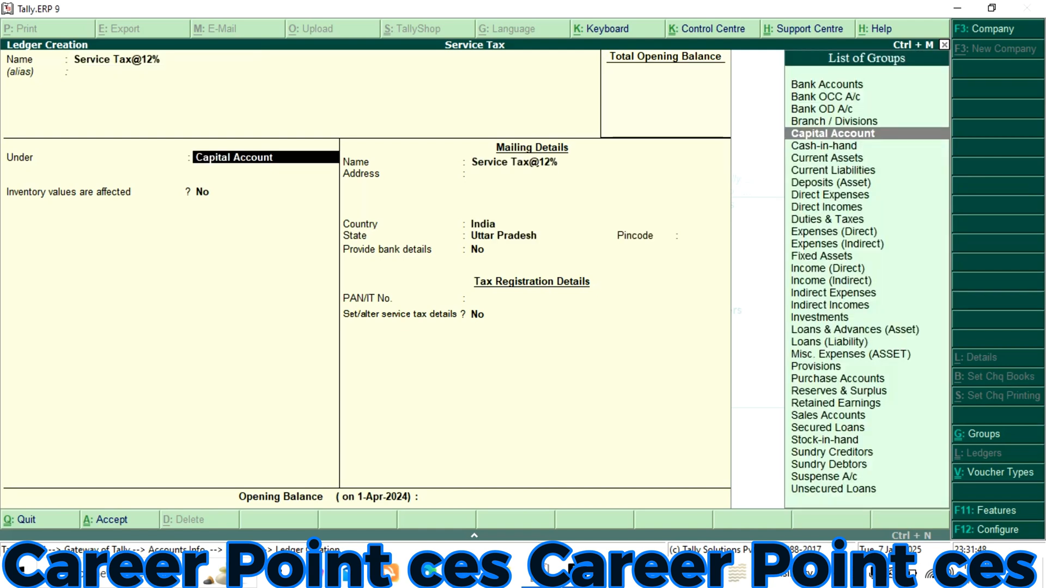
pyautogui.write('D')
pyautogui.press('Down')
pyautogui.press('Down')
pyautogui.press('Down')
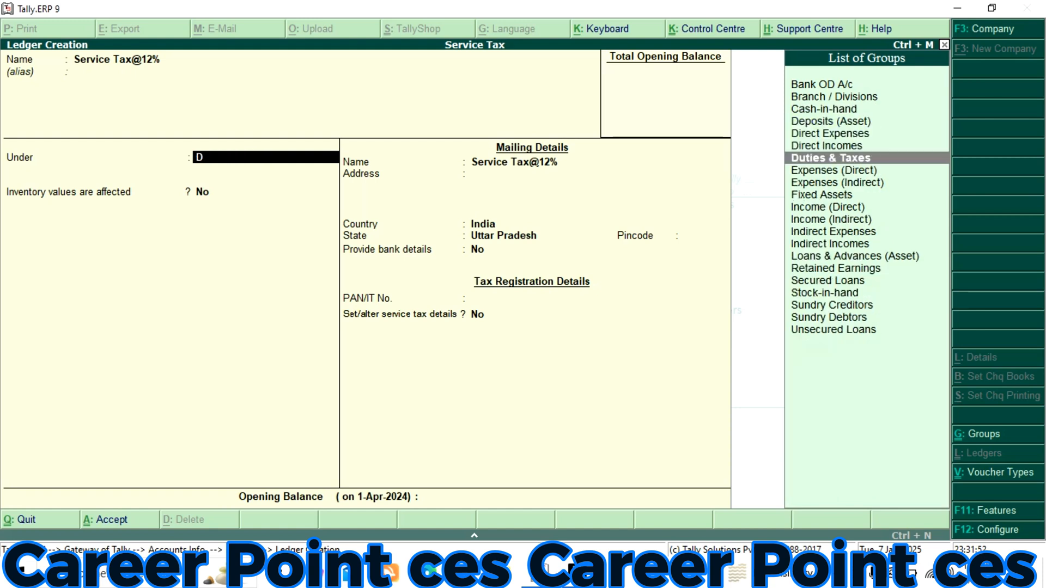
pyautogui.press('Return')
# Set the ledger's type of duty/tax to Service Tax and its tax head to Service Tax
pyautogui.press('Down')
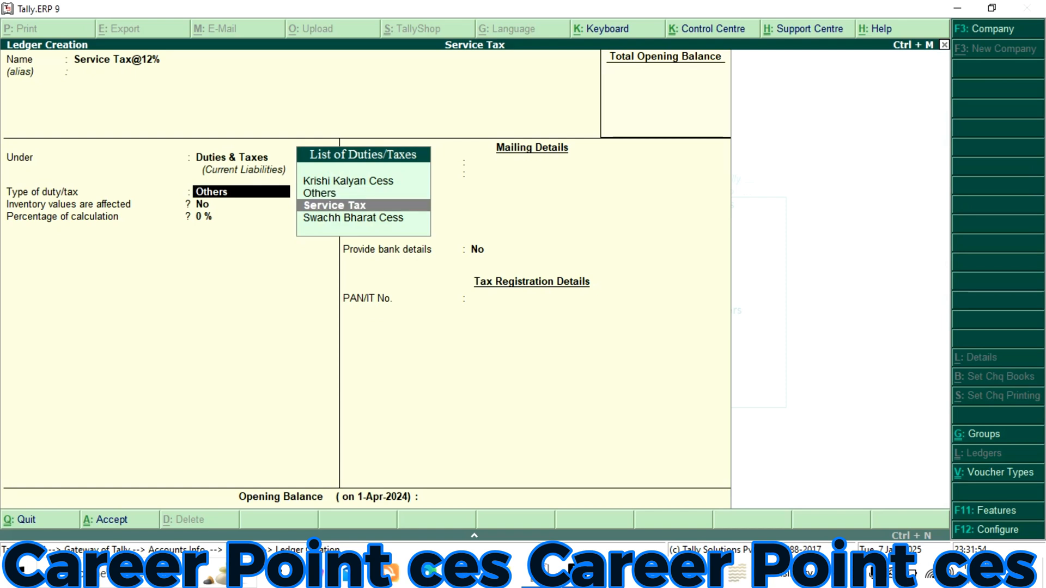
pyautogui.press('Return')
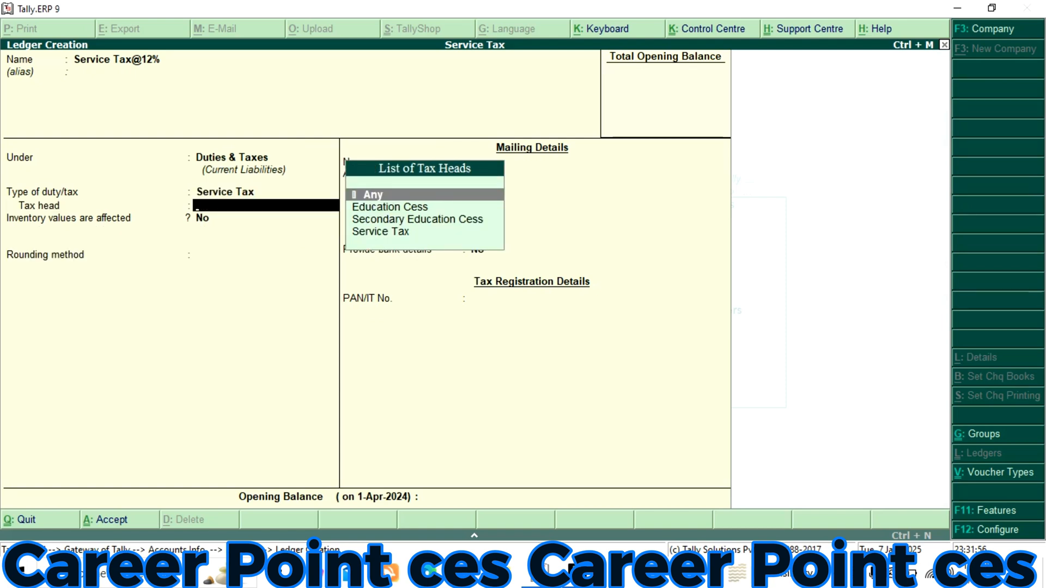
pyautogui.press('Down')
pyautogui.press('Down')
pyautogui.press('Down')
pyautogui.press('Return')
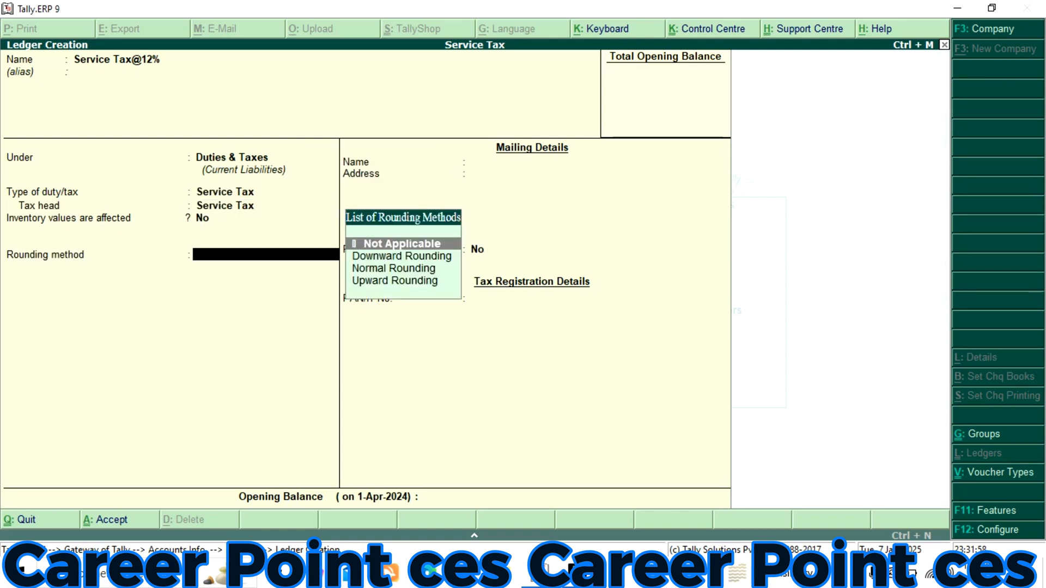
# Set the rounding method to Downward Rounding, accept the service tax ledger and return to the Gateway of Tally
pyautogui.press('Down')
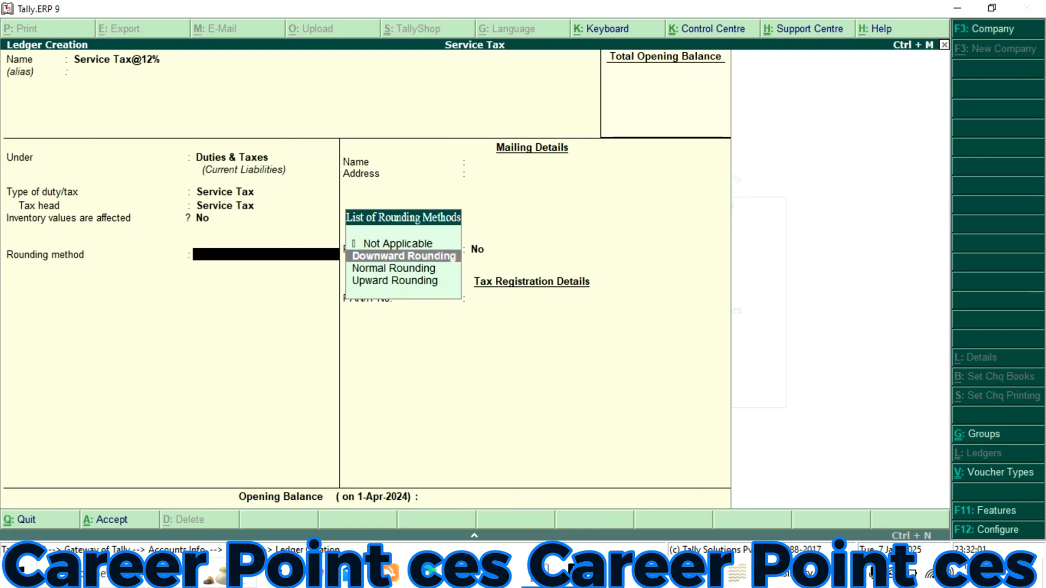
pyautogui.press('Return')
pyautogui.press('Return')
pyautogui.press('Return')
pyautogui.press('Return')
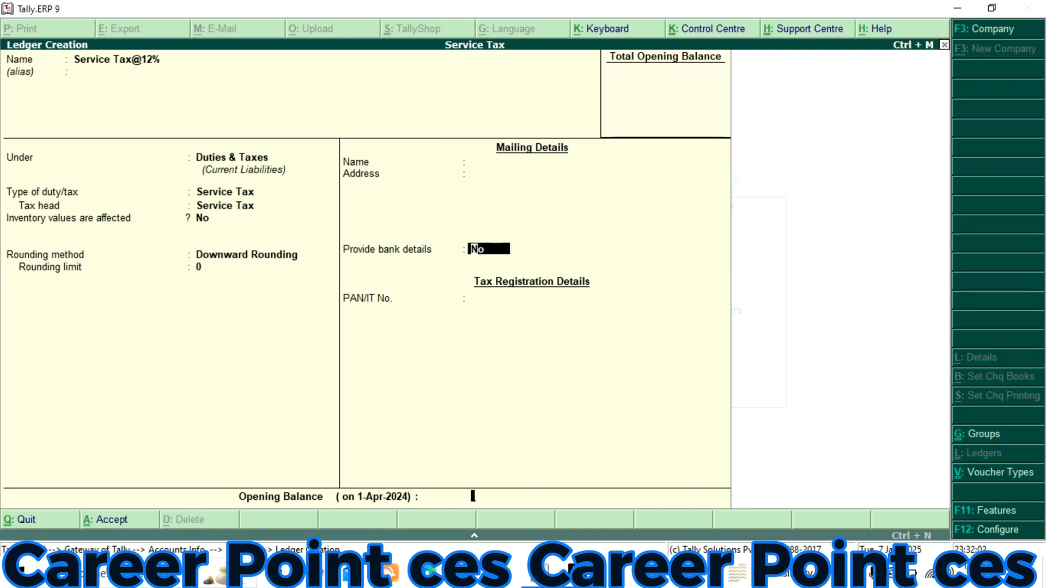
pyautogui.press('Return')
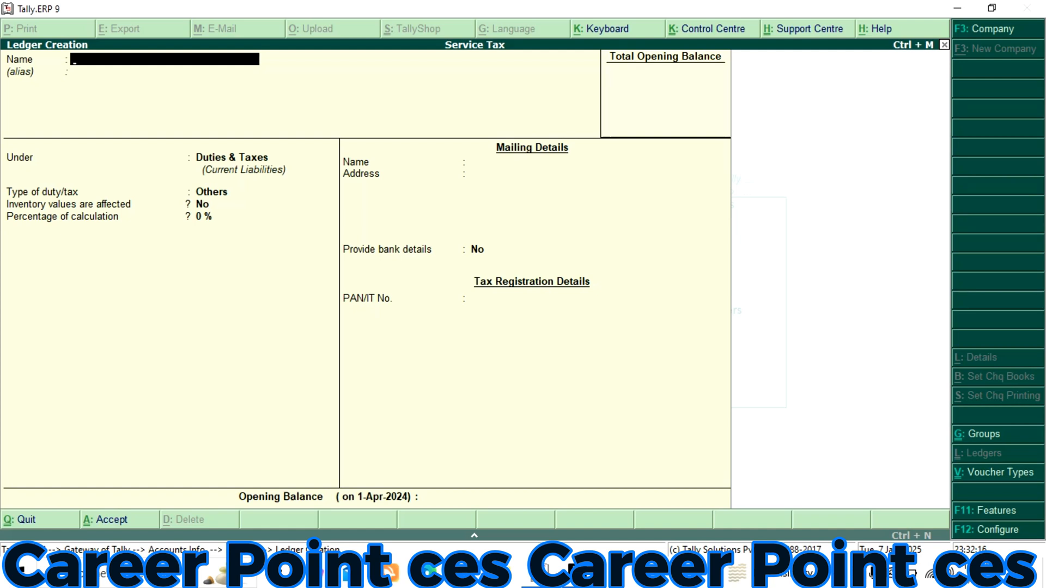
pyautogui.hotkey('alt', 'Tab')
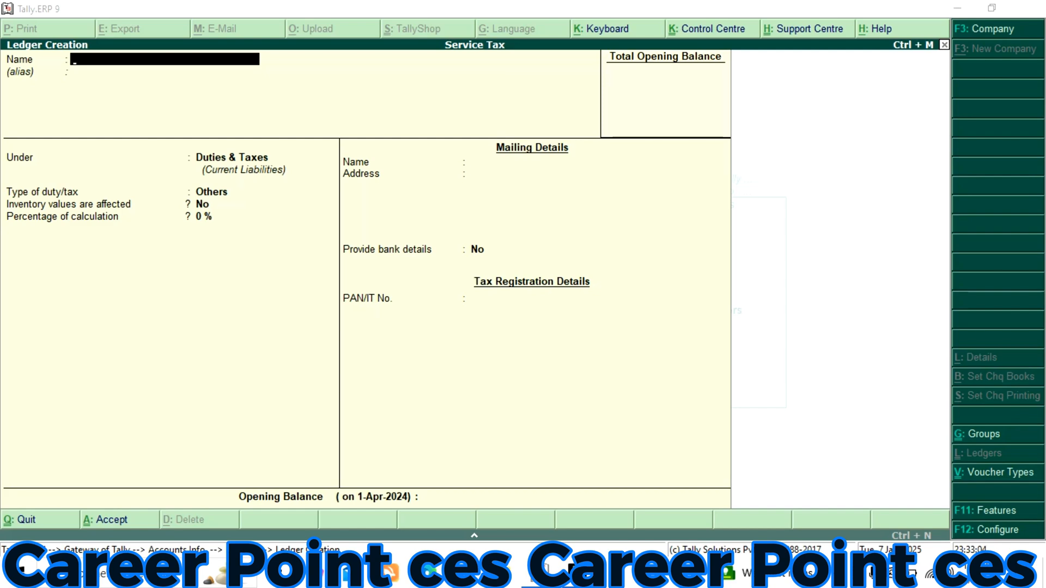
pyautogui.press('Escape')
pyautogui.press('y')
pyautogui.press('Escape')
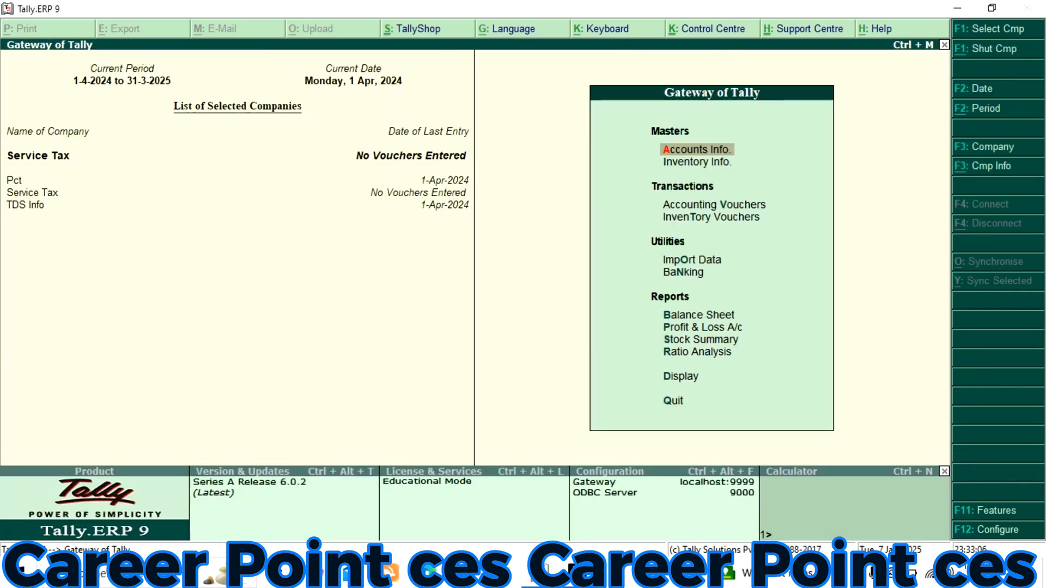
# Create a stock group named Transport under Primary and leave stock group creation
pyautogui.press('Down')
pyautogui.press('Return')
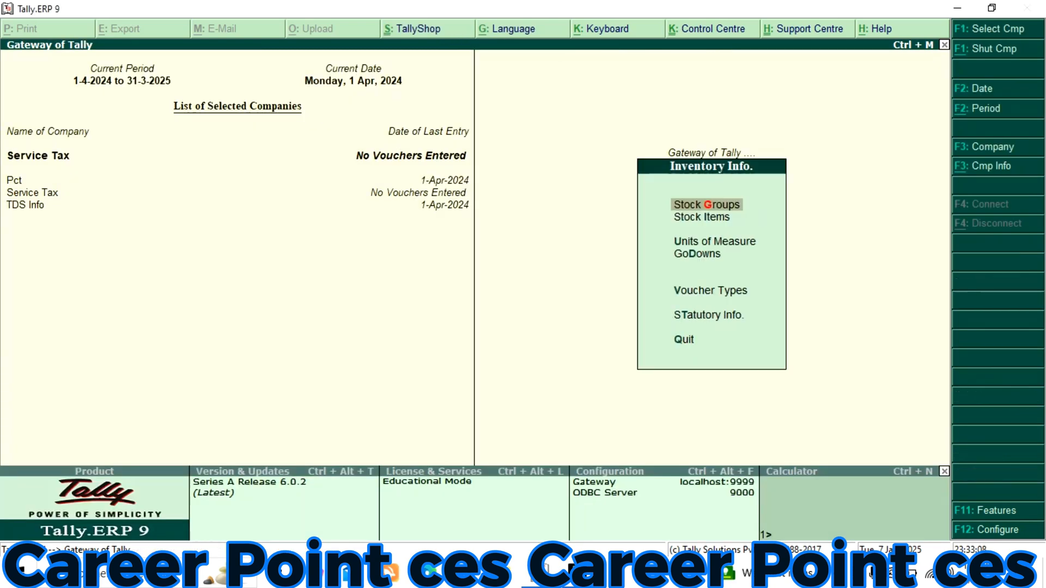
pyautogui.press('Return')
pyautogui.press('Return')
pyautogui.write('Tr')
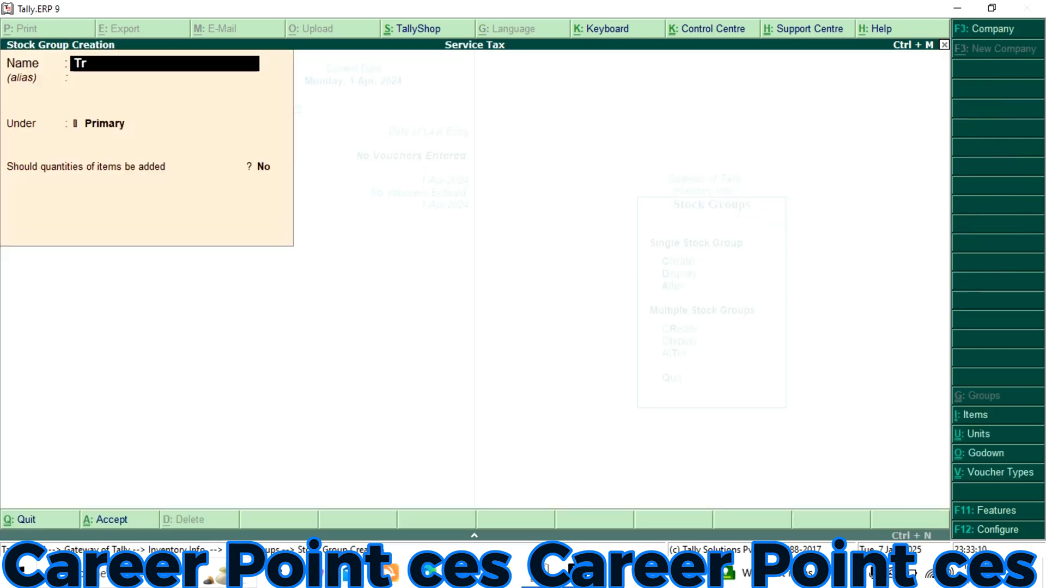
pyautogui.write('ansport')
pyautogui.press('Return')
pyautogui.press('Return')
pyautogui.press('Return')
pyautogui.press('Return')
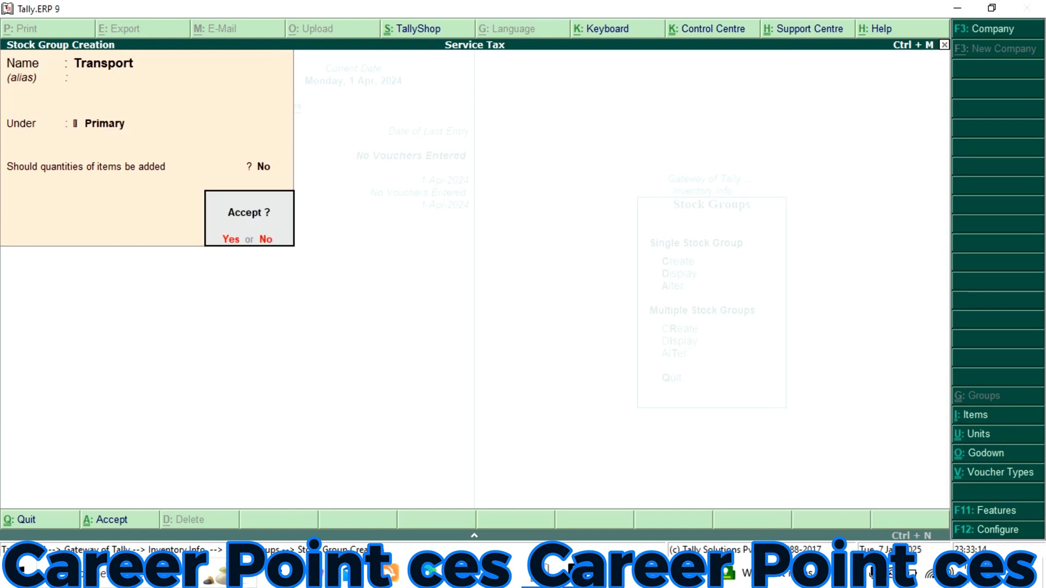
pyautogui.press('Return')
pyautogui.press('Escape')
# Create a simple unit of measure with the symbol pcs and return to the inventory masters
pyautogui.press('Return')
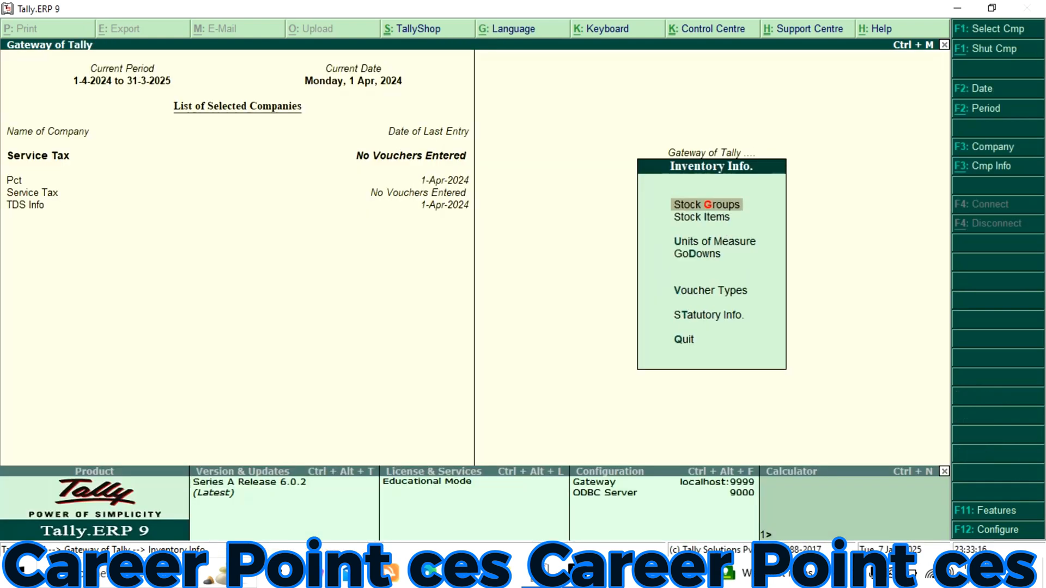
pyautogui.press('Down')
pyautogui.press('Down')
pyautogui.press('Return')
pyautogui.press('Return')
pyautogui.write('pcs')
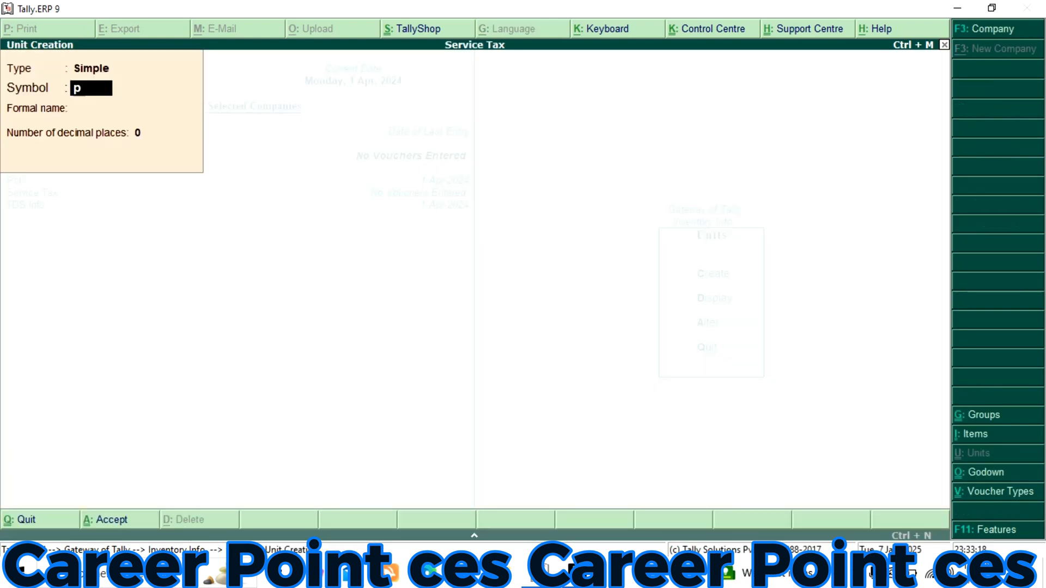
pyautogui.press('Return')
pyautogui.press('Return')
pyautogui.press('Return')
pyautogui.press('Return')
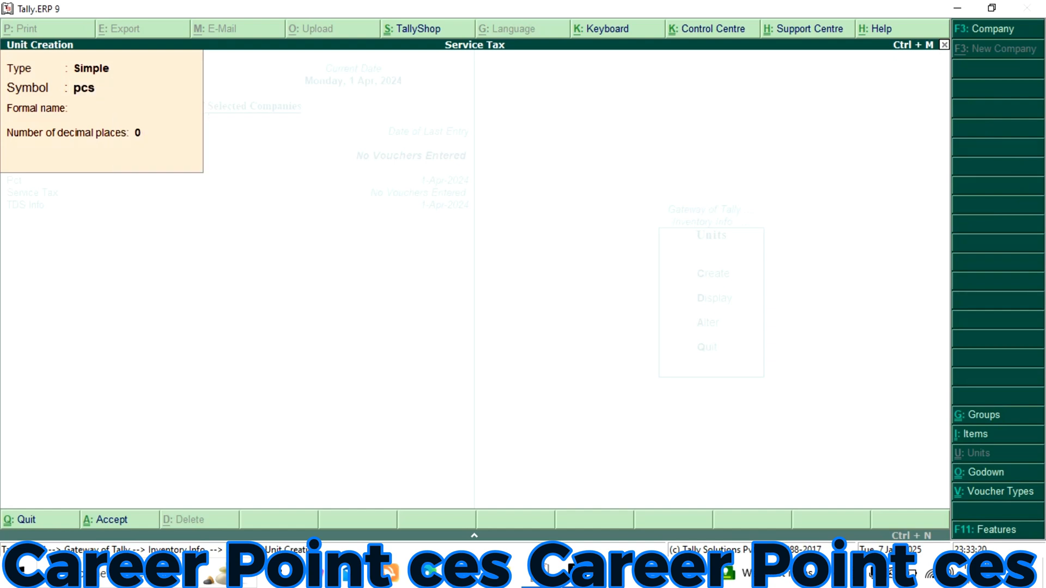
pyautogui.press('Escape')
# Create a stock item named Bike under the Transport group with pcs as its unit
pyautogui.press('Return')
pyautogui.press('Escape')
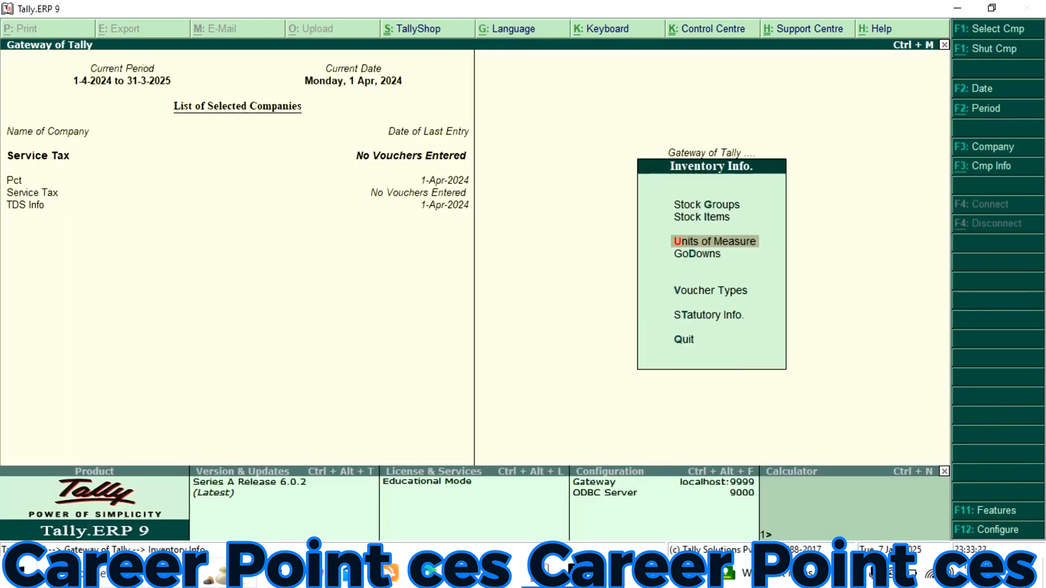
pyautogui.press('Up')
pyautogui.press('Return')
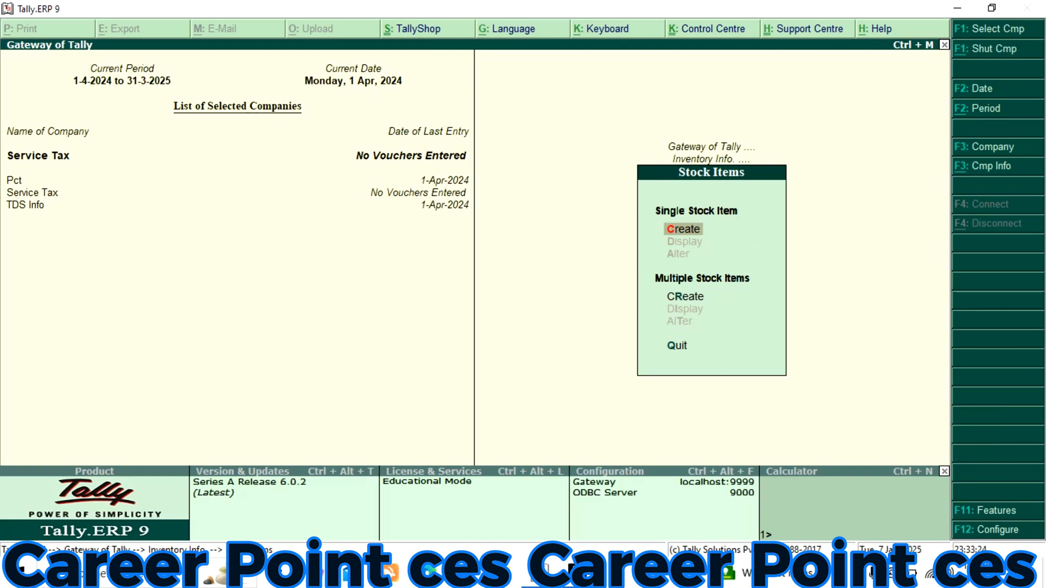
pyautogui.press('Return')
pyautogui.write('Bike')
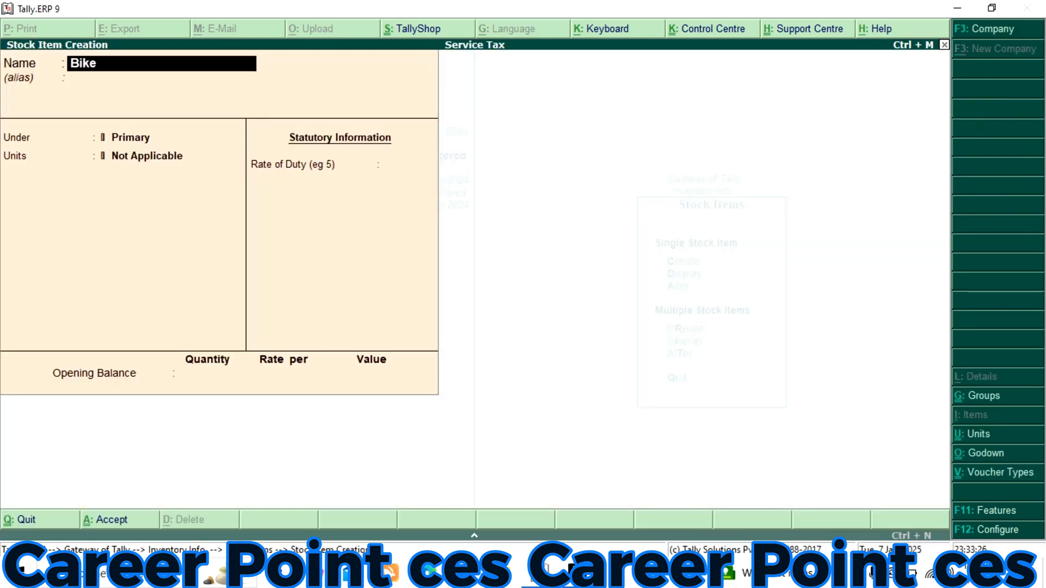
pyautogui.press('Return')
pyautogui.press('Return')
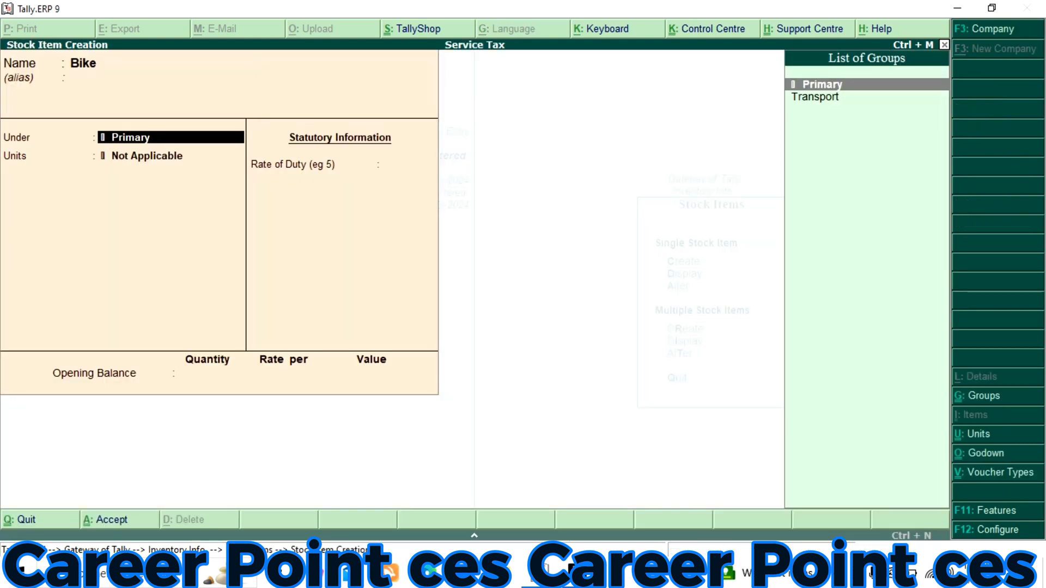
pyautogui.press('Down')
pyautogui.press('Return')
pyautogui.press('Down')
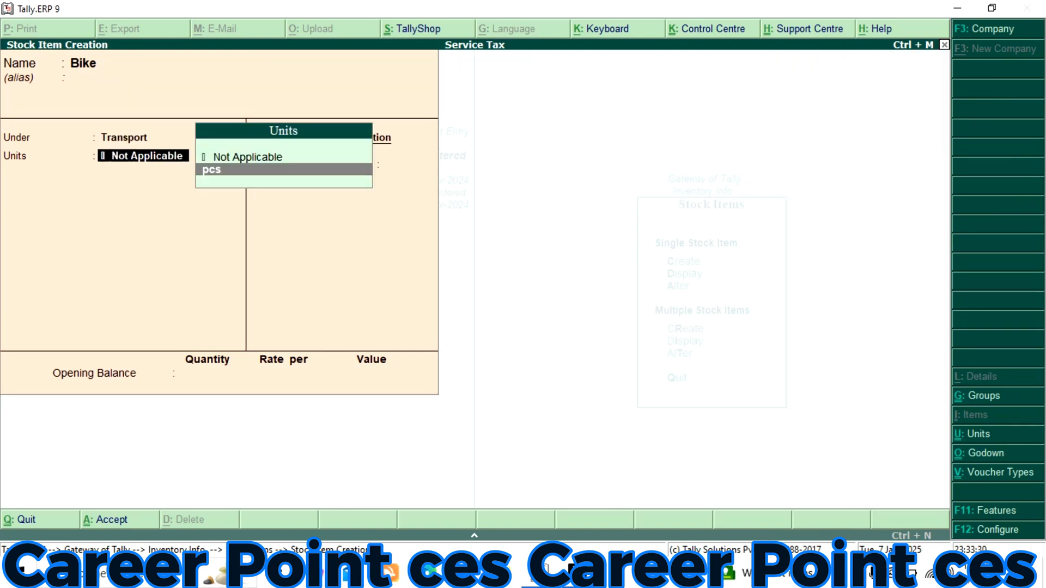
pyautogui.press('Return')
# Give Bike an opening balance of 10 pcs at 60,000 each in Main Location, accept the item and return to the Gateway of Tally
pyautogui.press('Return')
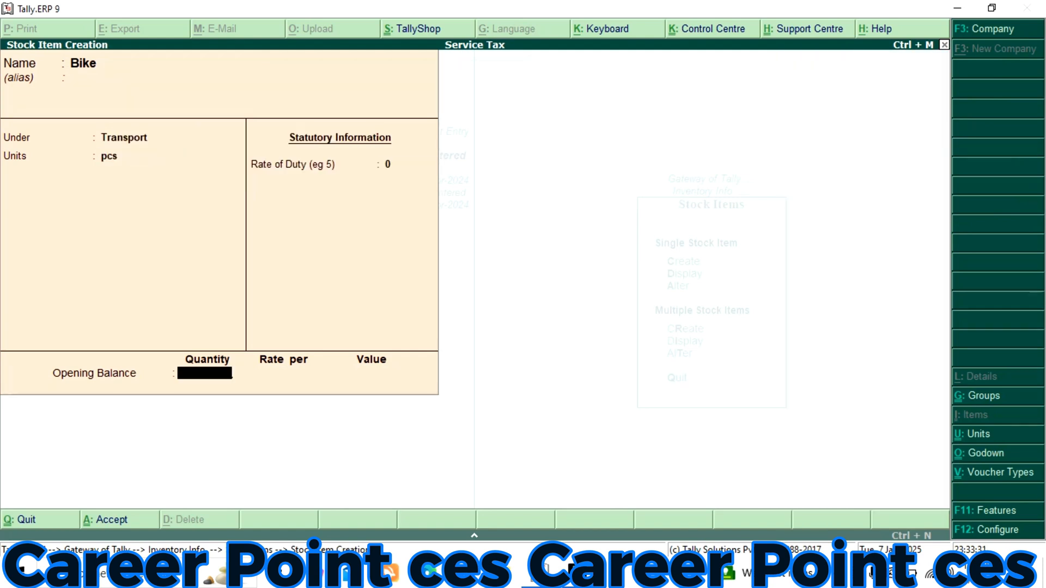
pyautogui.write('10')
pyautogui.press('Return')
pyautogui.press('Return')
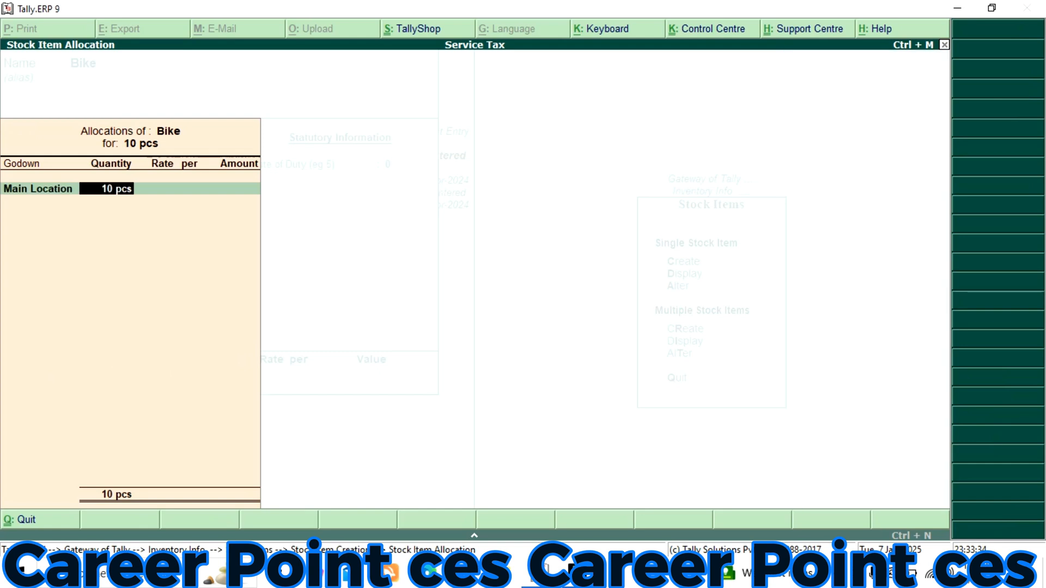
pyautogui.press('Return')
pyautogui.write('60000')
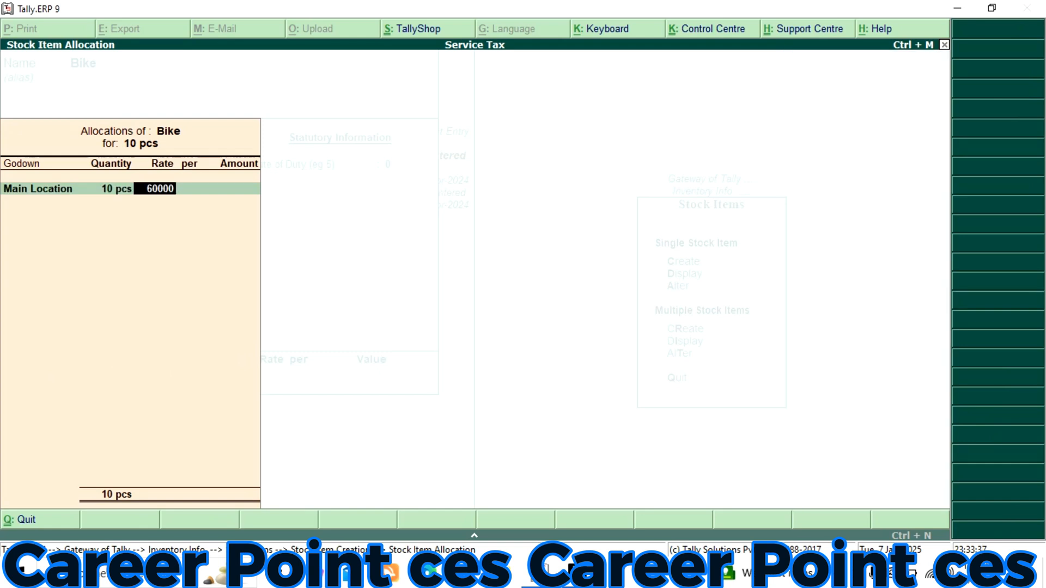
pyautogui.press('Return')
pyautogui.press('Return')
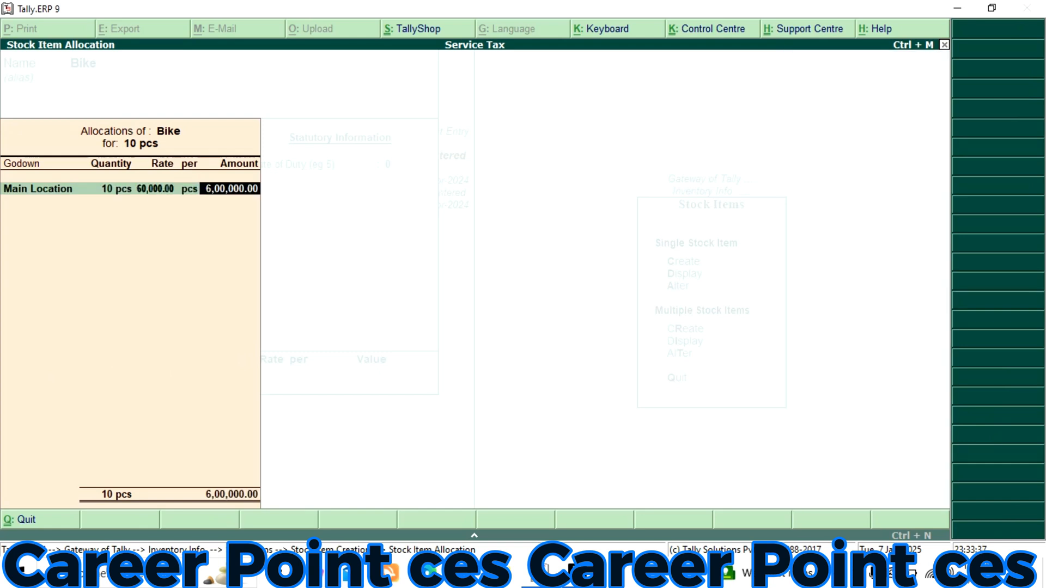
pyautogui.press('Return')
pyautogui.press('Return')
pyautogui.press('Return')
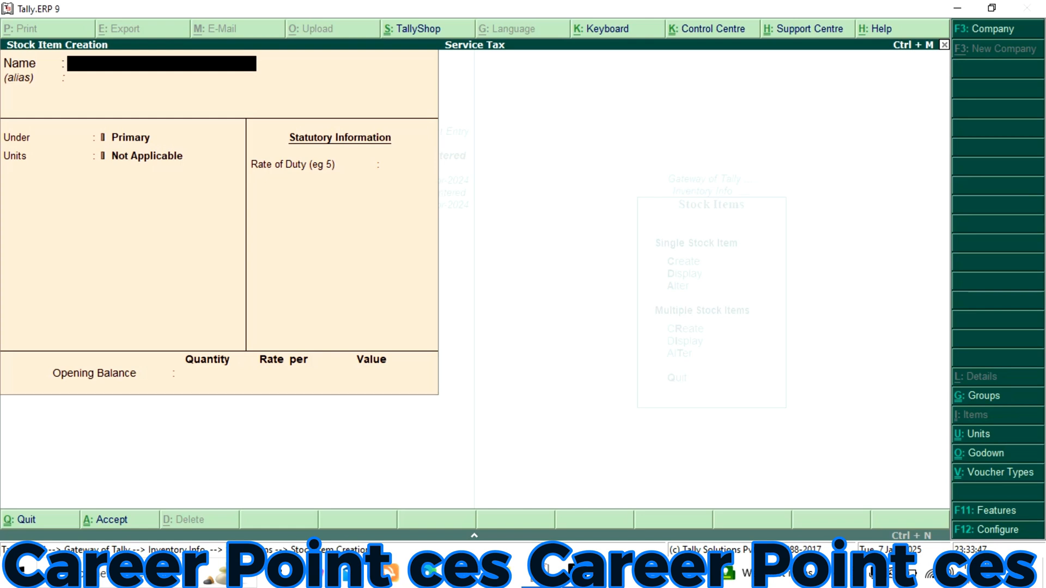
pyautogui.press('Escape')
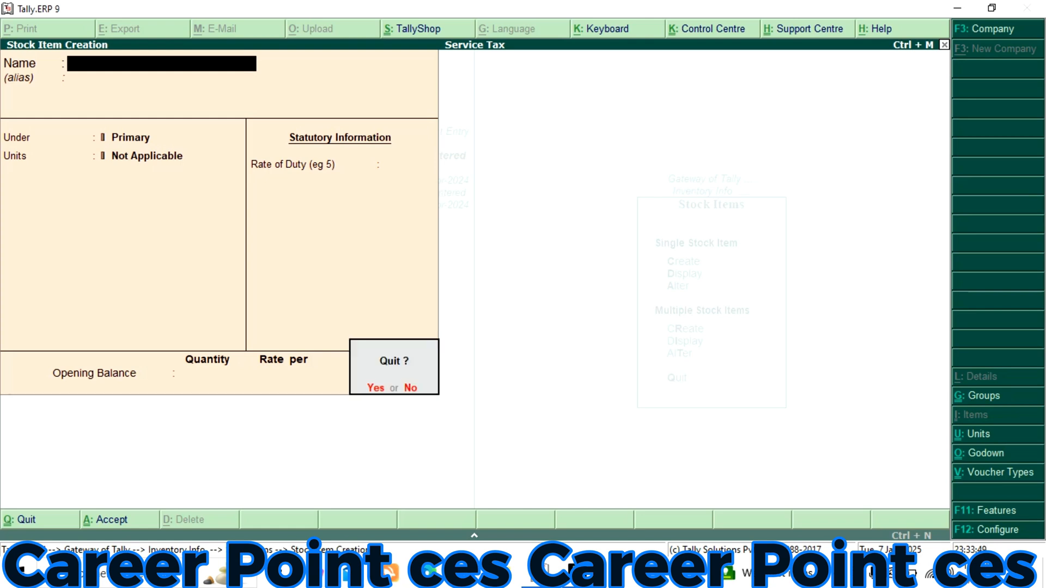
pyautogui.press('Return')
pyautogui.press('Escape')
pyautogui.press('Escape')
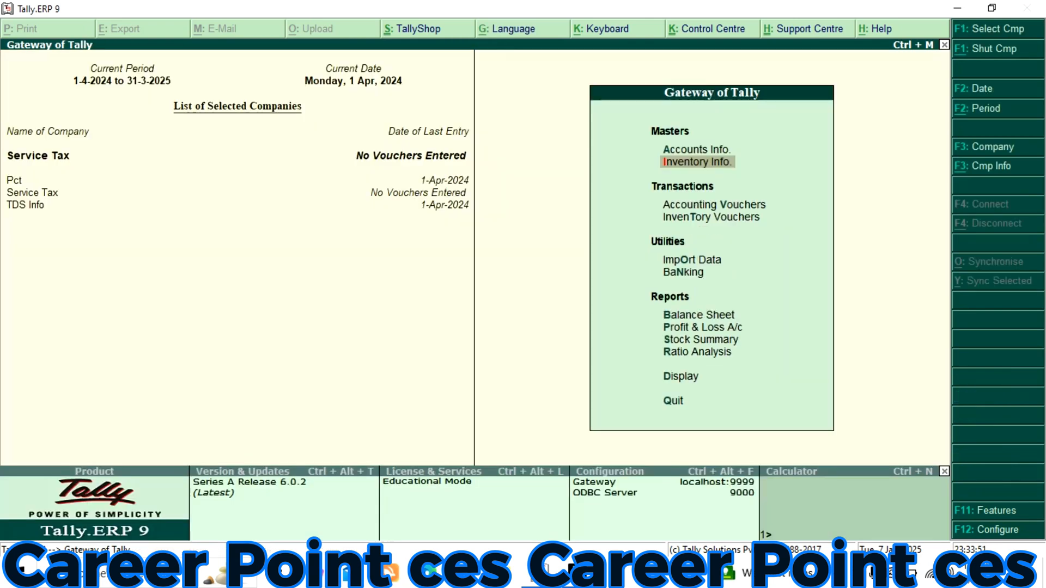
# Start a sales voucher with reference number 01 and select the debtor's ledger as the party account
pyautogui.press('Down')
pyautogui.press('Return')
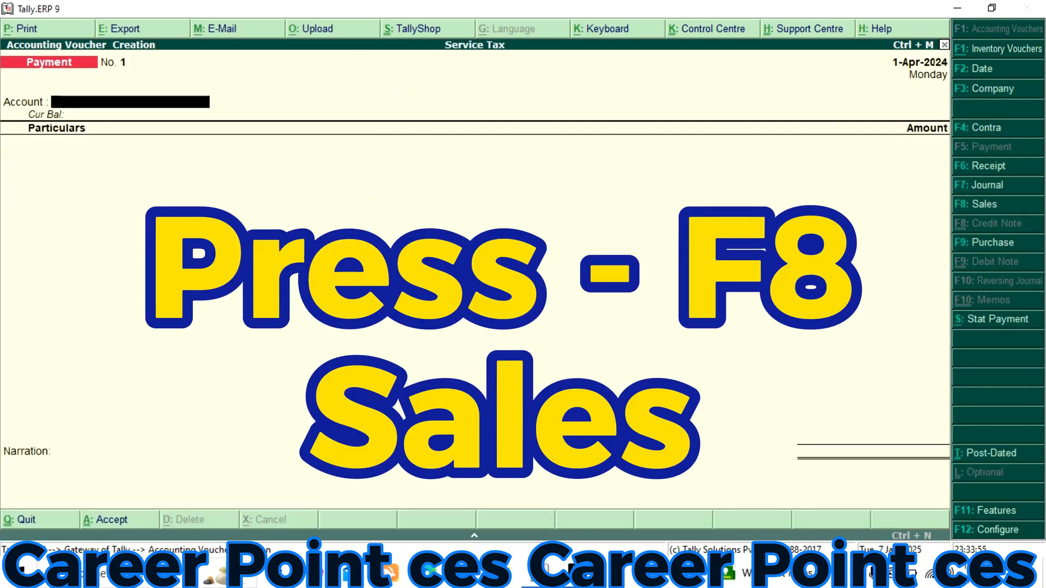
pyautogui.press('F8')
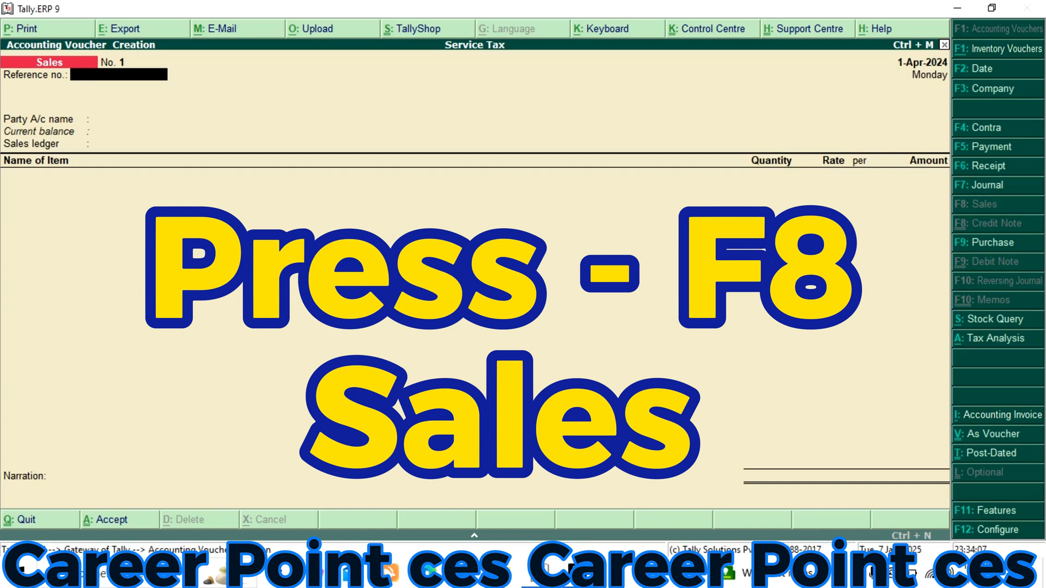
pyautogui.write('01')
pyautogui.press('Return')
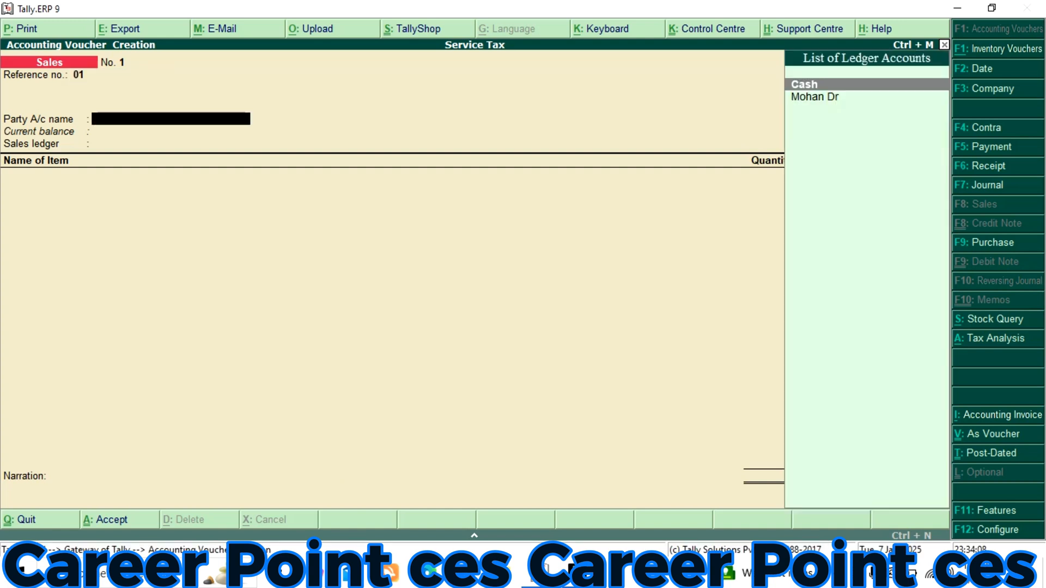
pyautogui.press('Down')
pyautogui.press('Return')
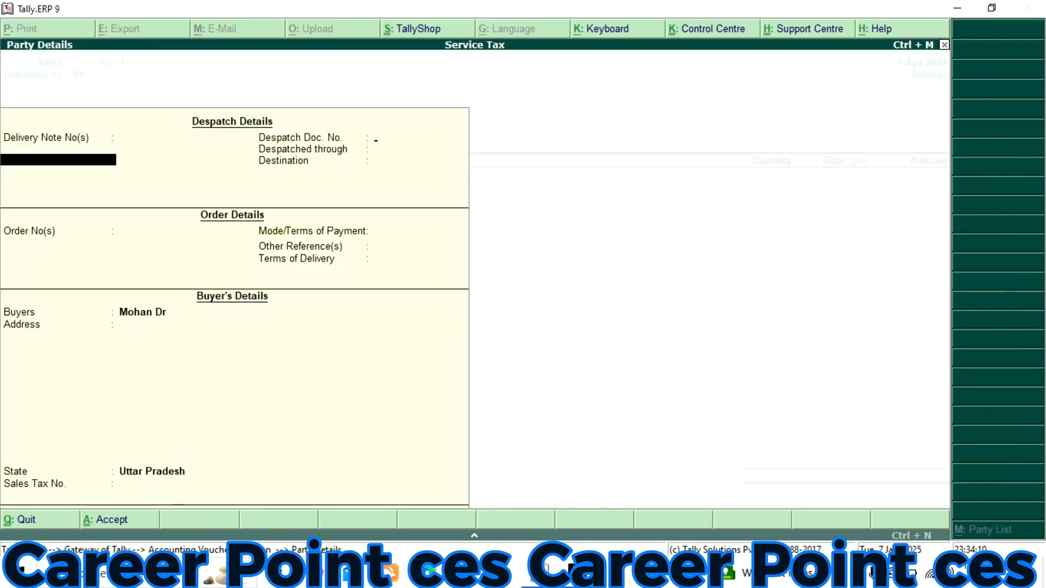
# Keep the default party details with state Uttar Pradesh and use Sales Accounts as the sales ledger
pyautogui.press('Return')
pyautogui.press('Return')
pyautogui.press('Return')
pyautogui.press('Return')
pyautogui.press('Return')
pyautogui.press('Return')
pyautogui.press('Return')
pyautogui.press('Return')
pyautogui.press('Return')
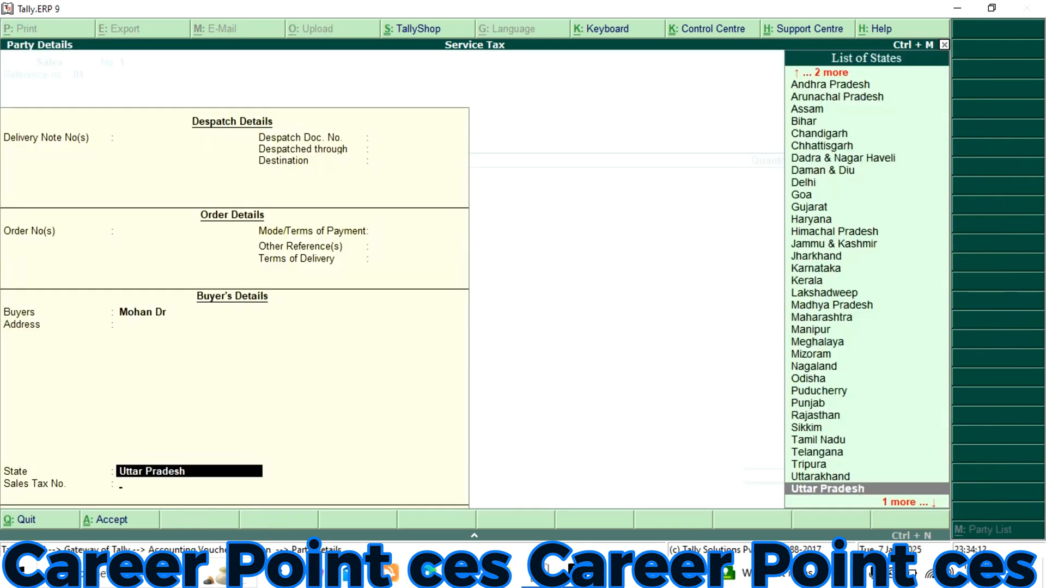
pyautogui.press('Return')
pyautogui.press('Return')
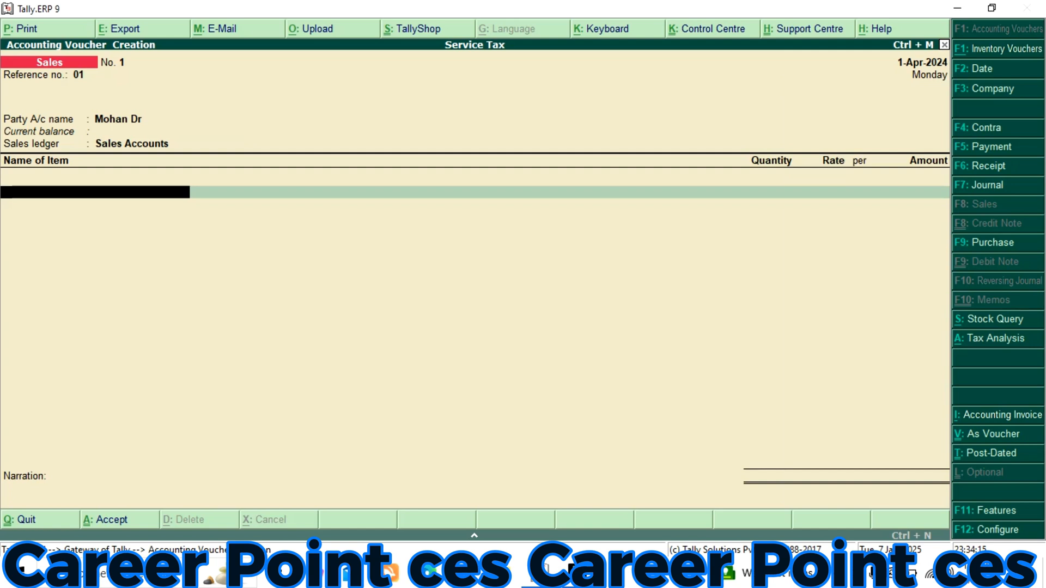
# Add Bike to the sales voucher with 10 pcs from Main Location at a rate of 70,000 per pcs
pyautogui.write('Bi')
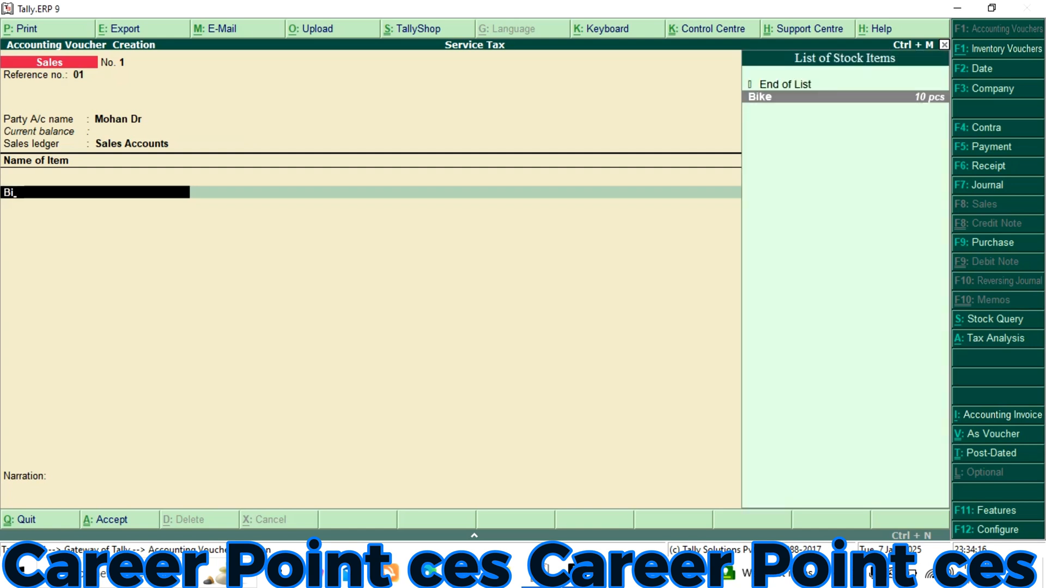
pyautogui.press('Return')
pyautogui.press('Return')
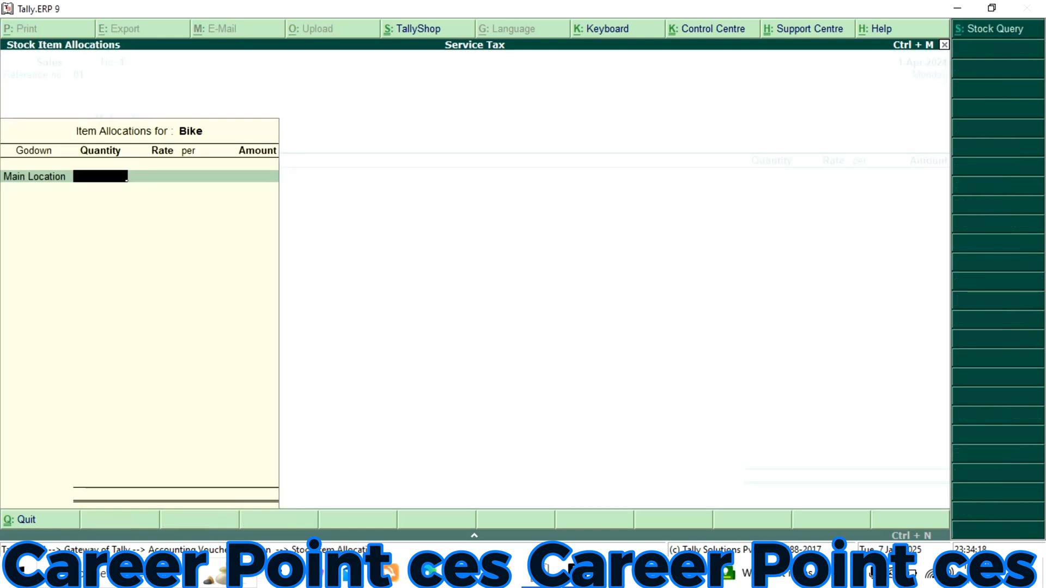
pyautogui.write('10')
pyautogui.press('Return')
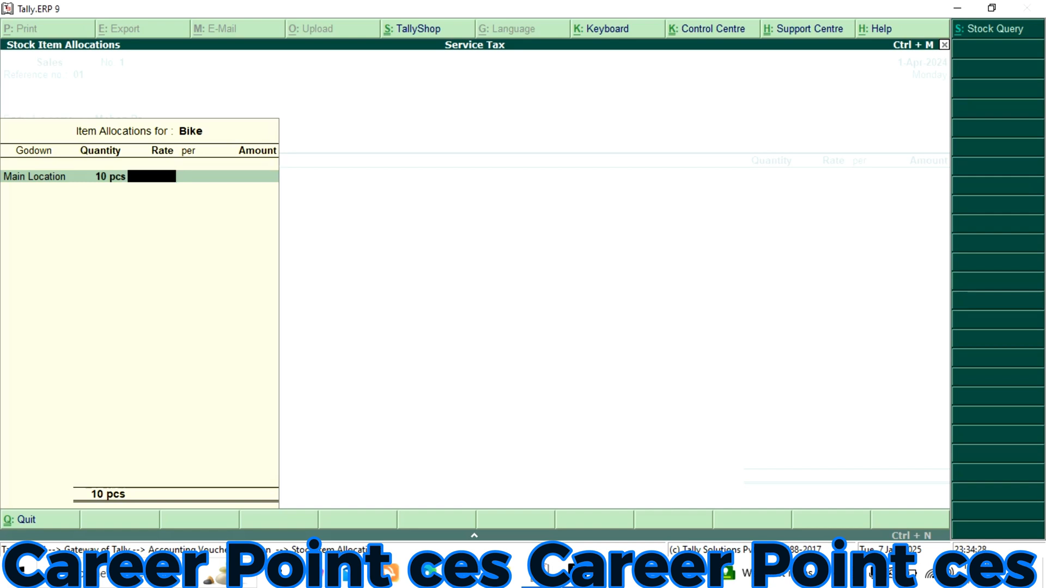
pyautogui.write('70000')
pyautogui.press('Return')
pyautogui.press('Return')
pyautogui.press('Return')
pyautogui.press('Return')
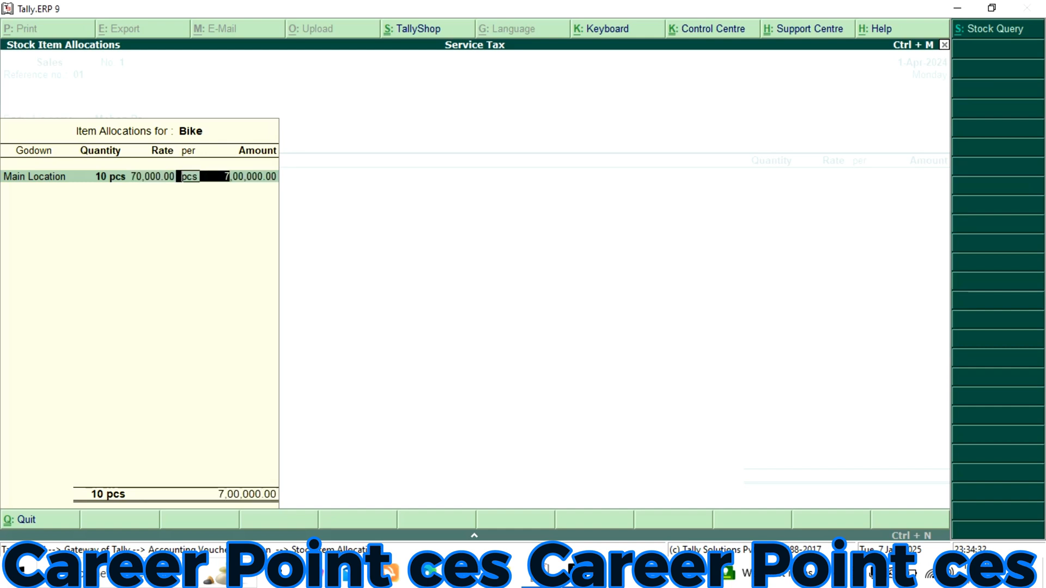
pyautogui.press('Return')
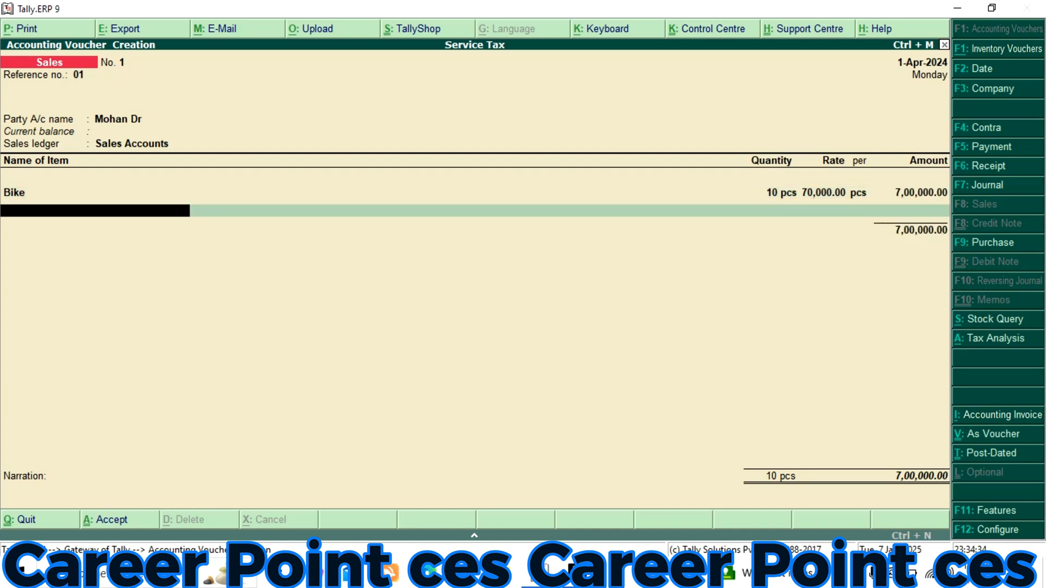
# Finish the item list, add the Service Tax@12% ledger with its calculated amount and accept the sales voucher without a narration
pyautogui.press('Return')
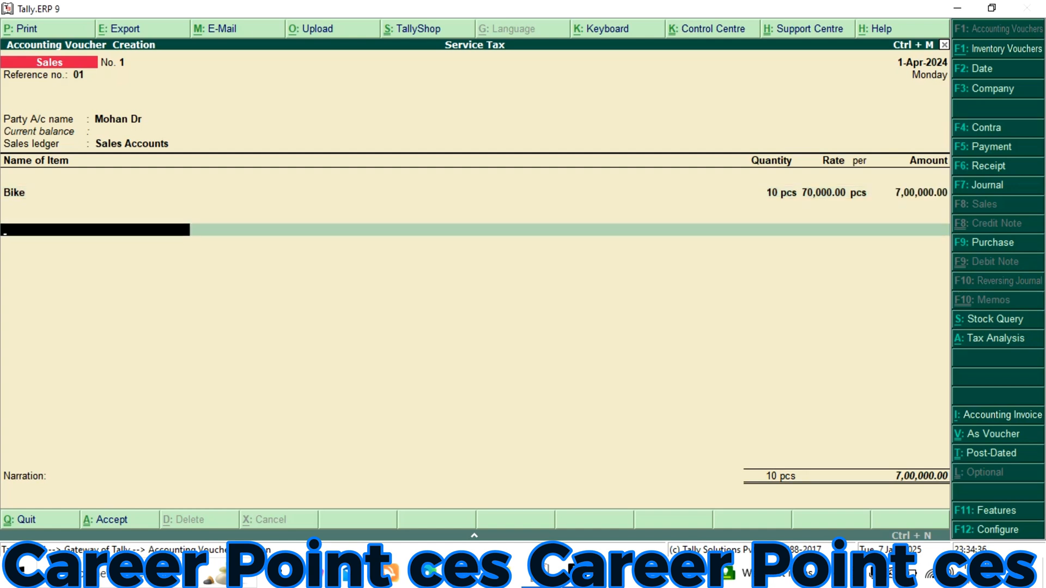
pyautogui.write('S')
pyautogui.press('Down')
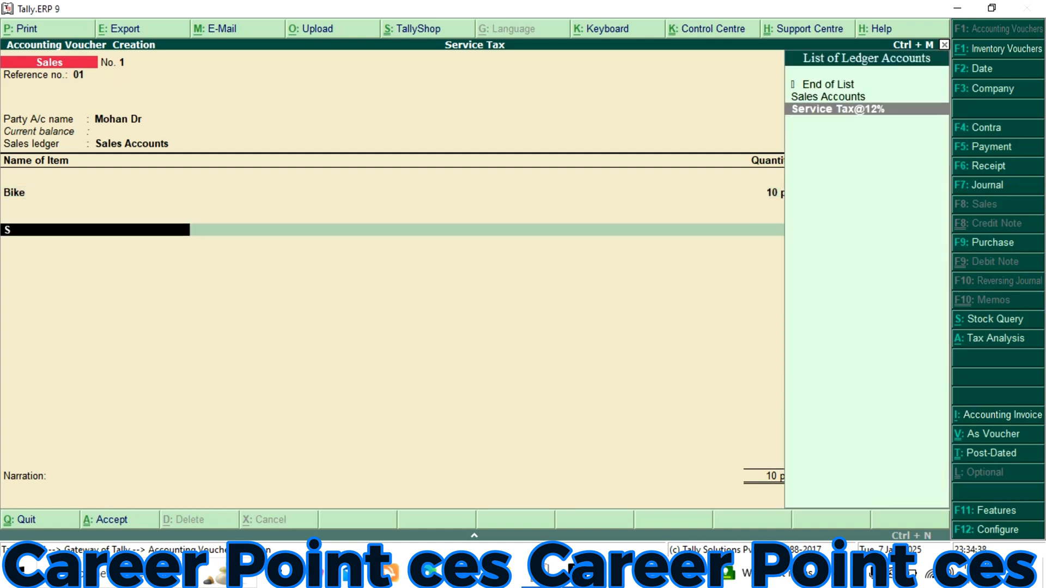
pyautogui.press('Return')
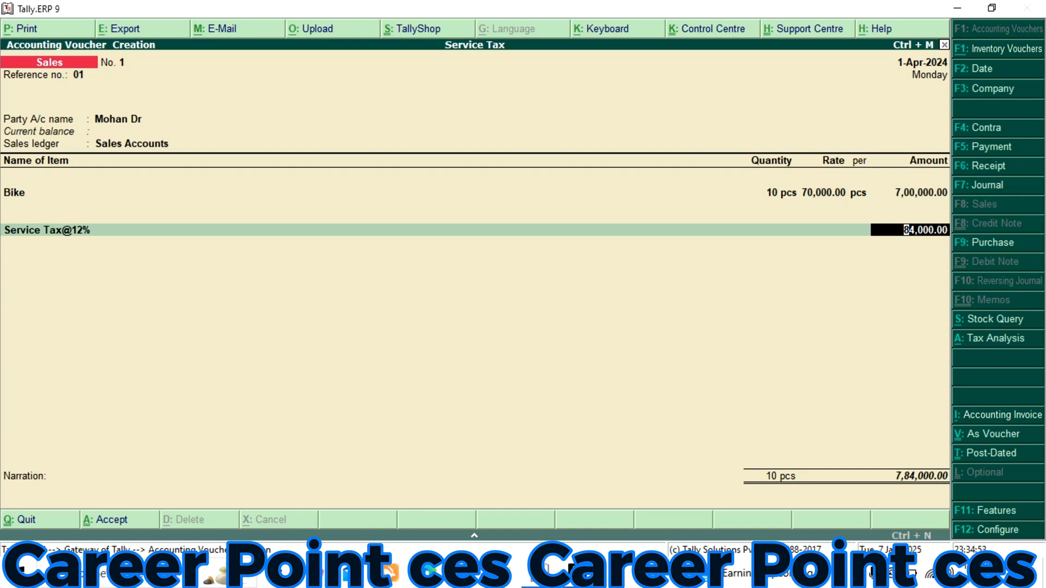
pyautogui.press('Return')
pyautogui.press('Return')
pyautogui.press('Return')
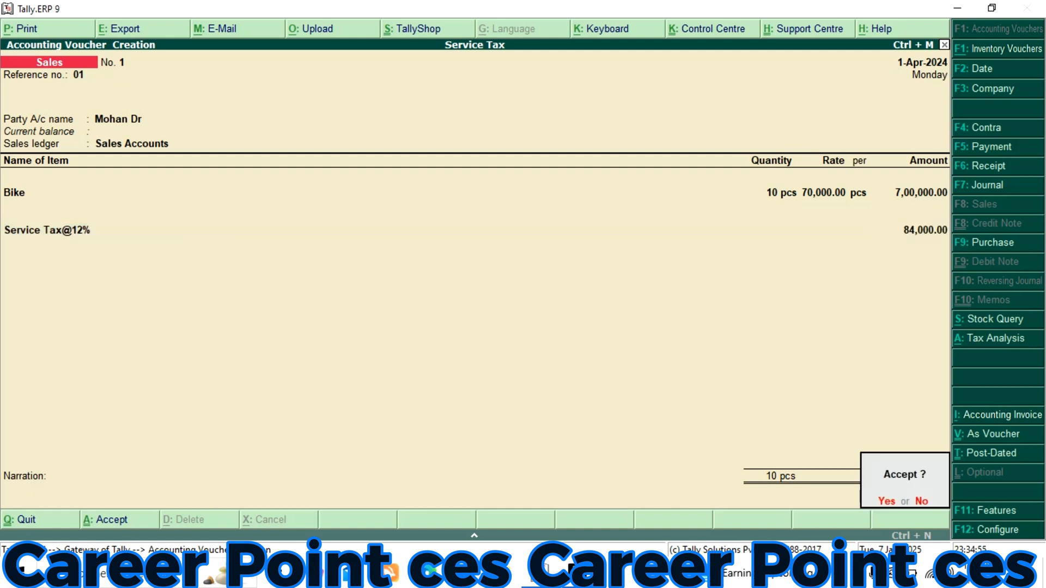
pyautogui.press('Return')
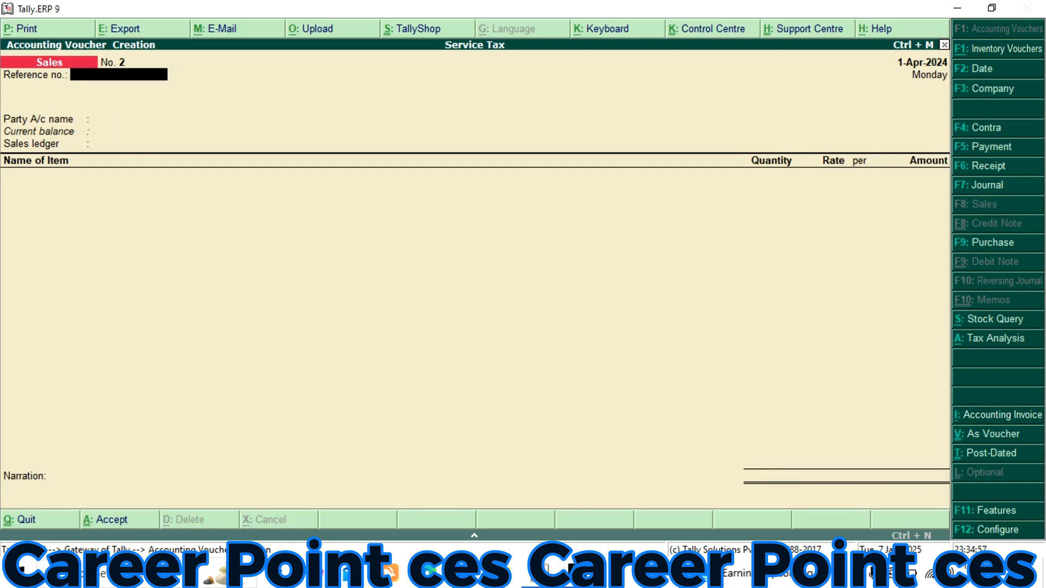
# Start a receipt voucher with Cash as the account and credit the debtor's ledger with 7,84,000
pyautogui.press('F6')
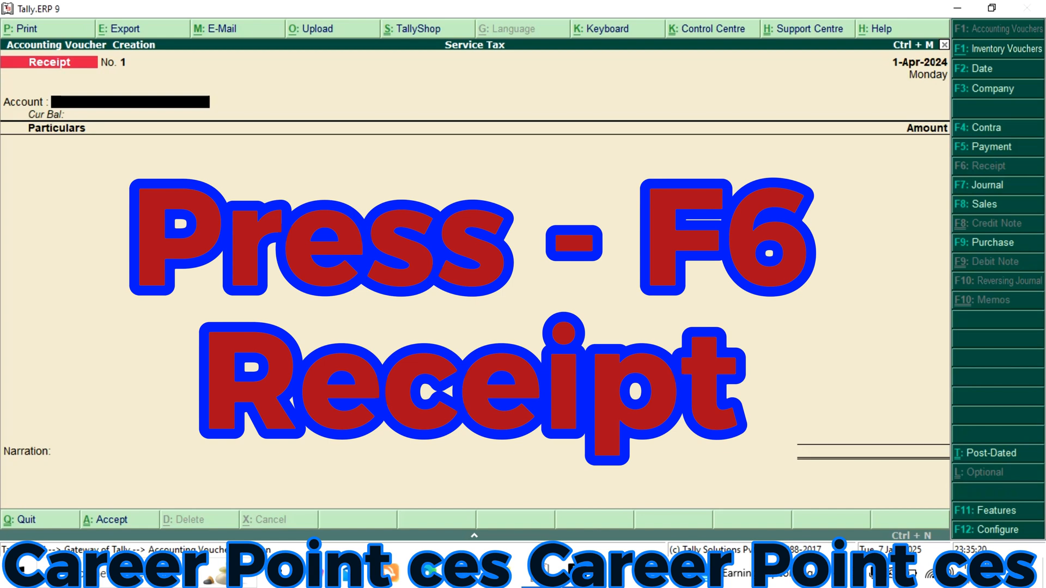
pyautogui.press('Return')
pyautogui.write('M')
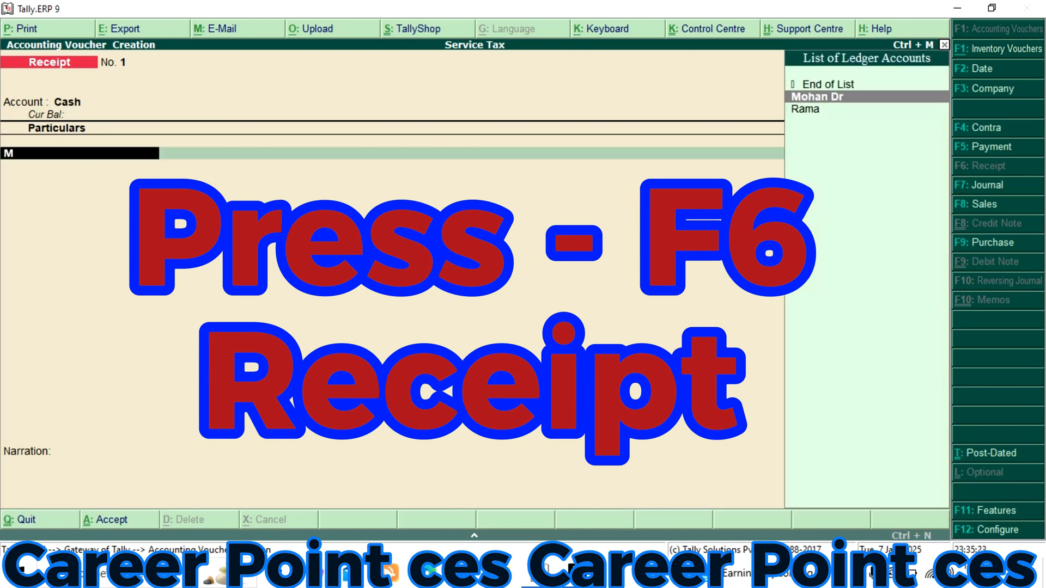
pyautogui.press('Return')
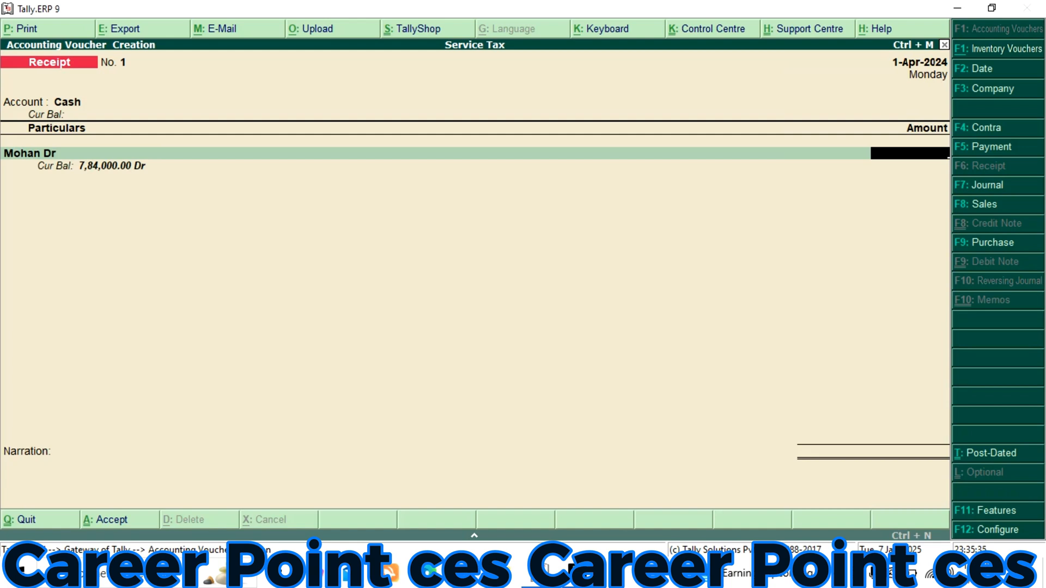
pyautogui.write('784000')
pyautogui.press('Return')
# Allocate the full receipt as On Account in the bill-wise details and accept the receipt voucher without a narration
pyautogui.press('Down')
pyautogui.press('Down')
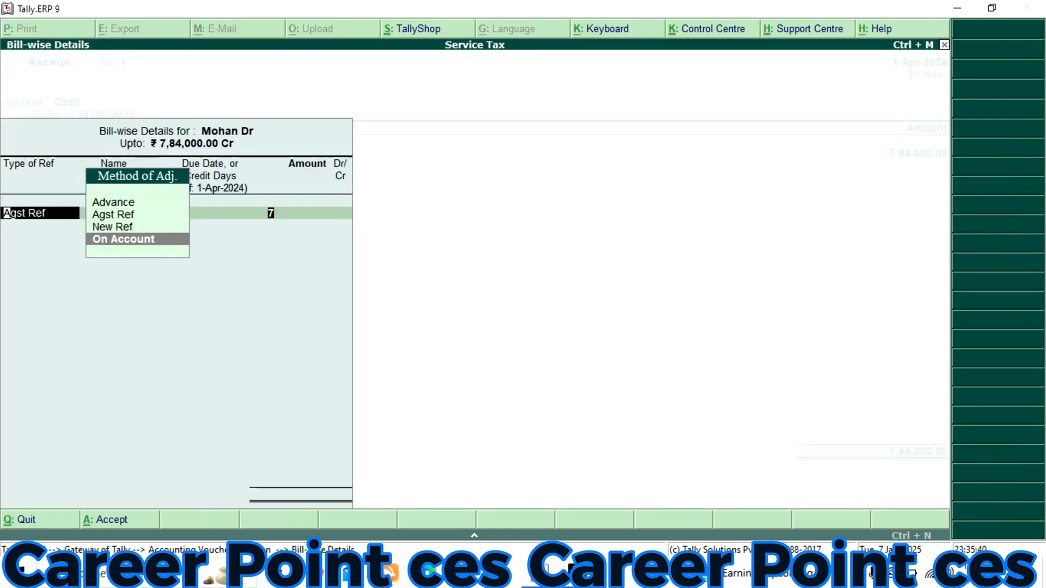
pyautogui.press('Return')
pyautogui.press('Return')
pyautogui.press('Return')
pyautogui.press('Return')
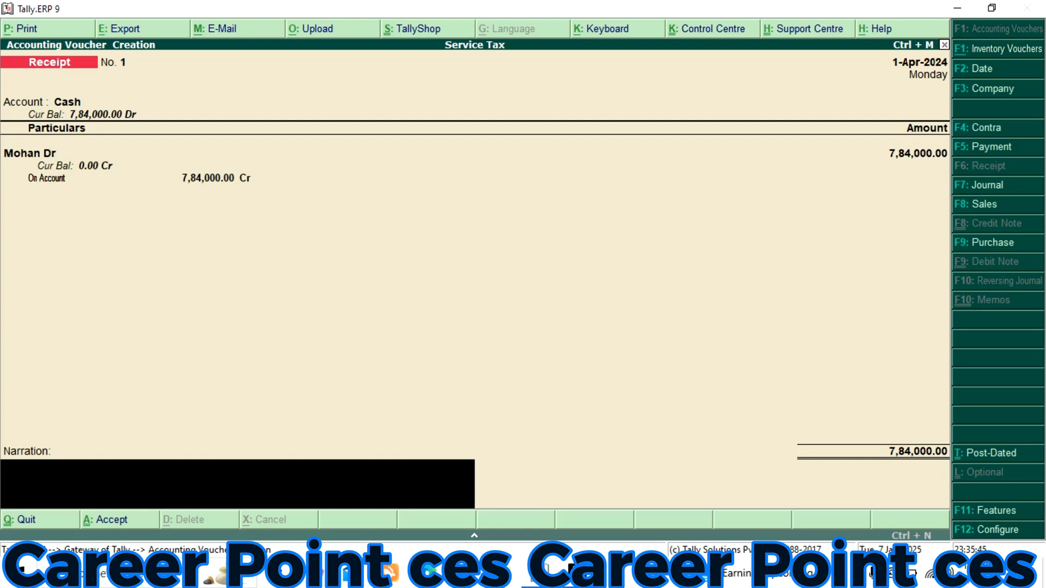
pyautogui.press('Return')
pyautogui.press('Return')
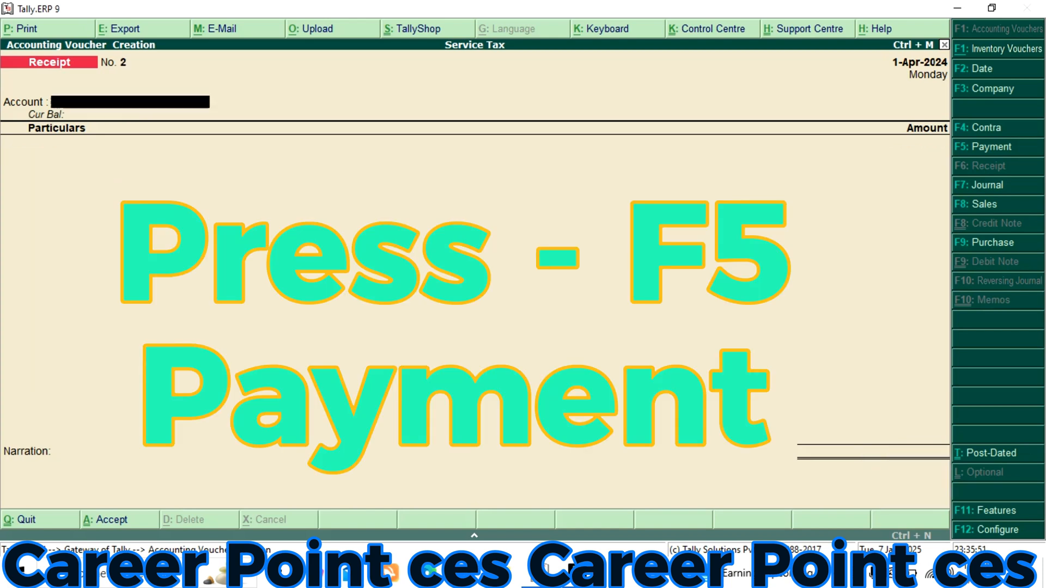
# Record a payment voucher of 84,000 from Cash to the Service Tax@12% ledger and accept it without a narration
pyautogui.press('F5')
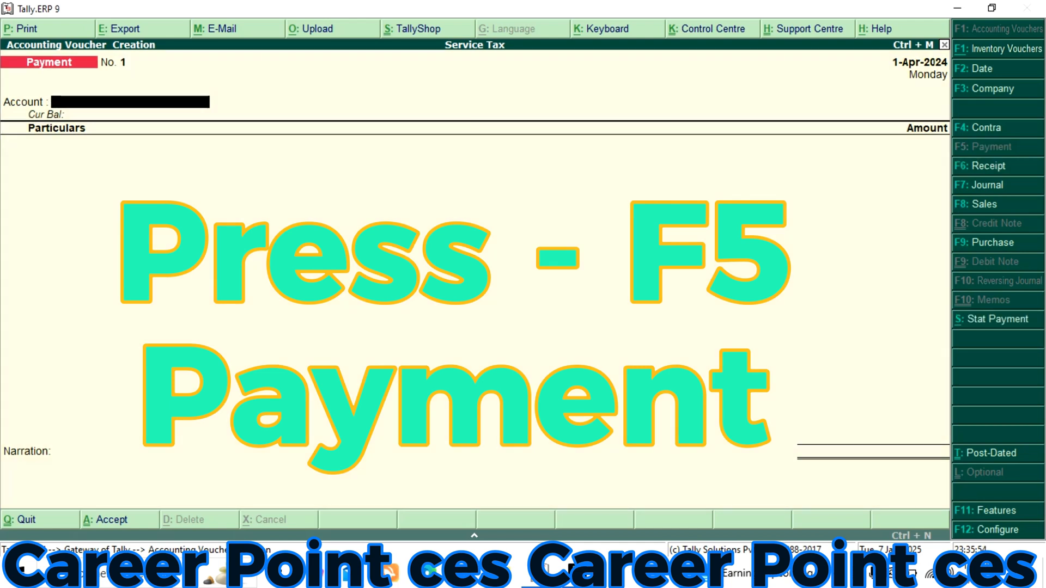
pyautogui.press('Return')
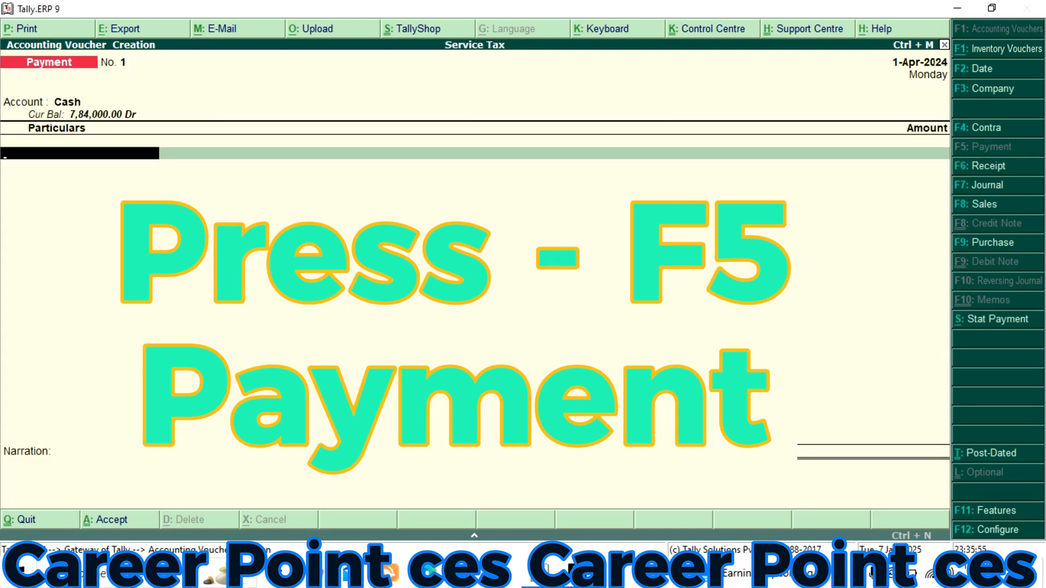
pyautogui.write('Ser')
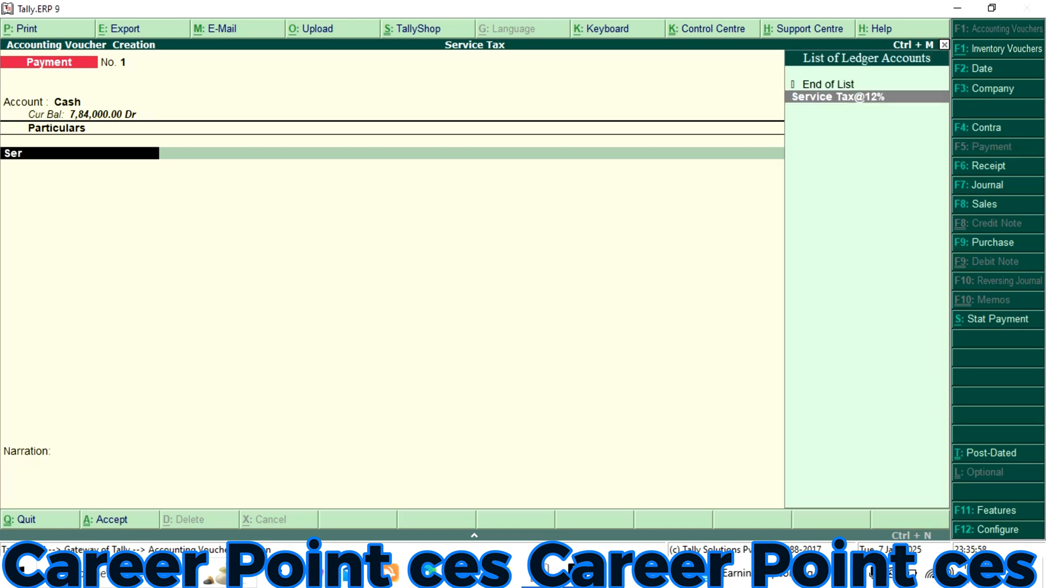
pyautogui.press('Return')
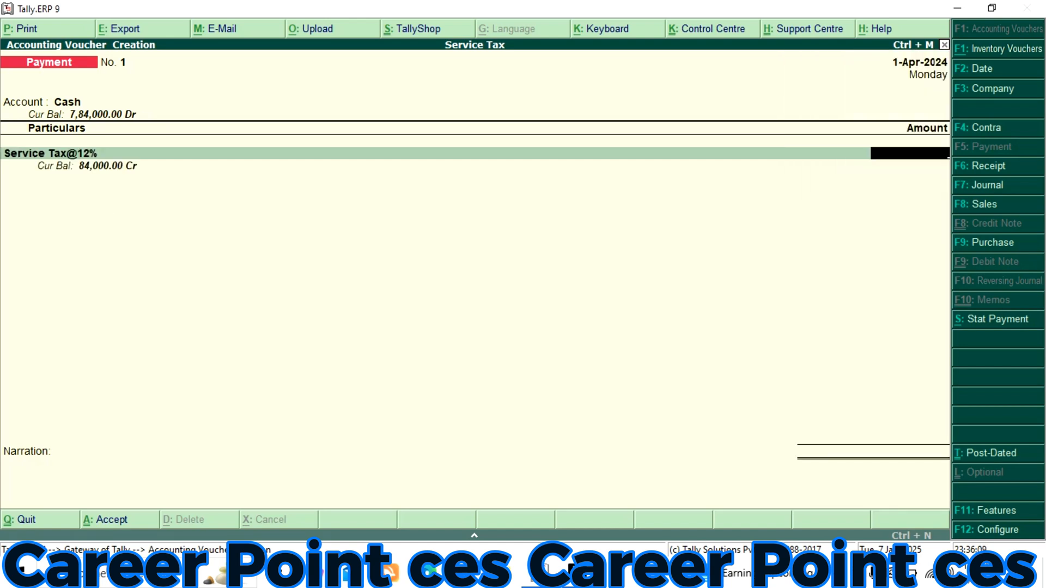
pyautogui.write('8')
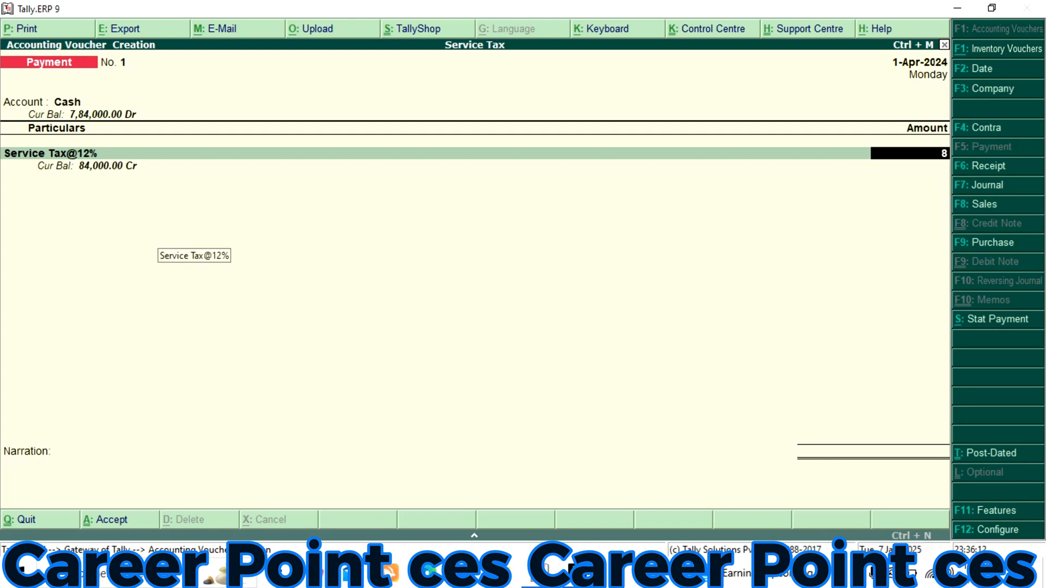
pyautogui.write('4000')
pyautogui.press('Return')
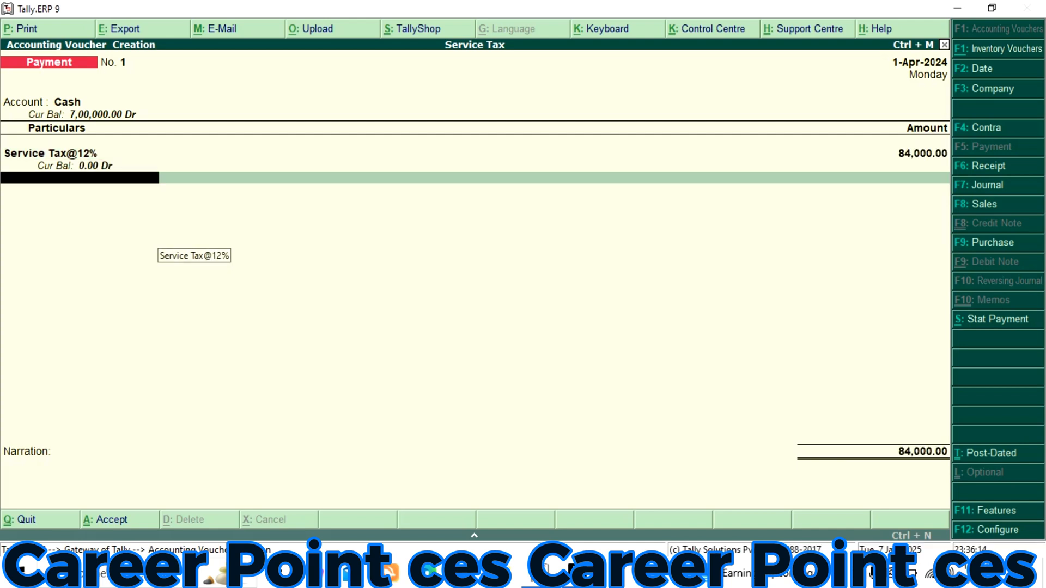
pyautogui.press('Return')
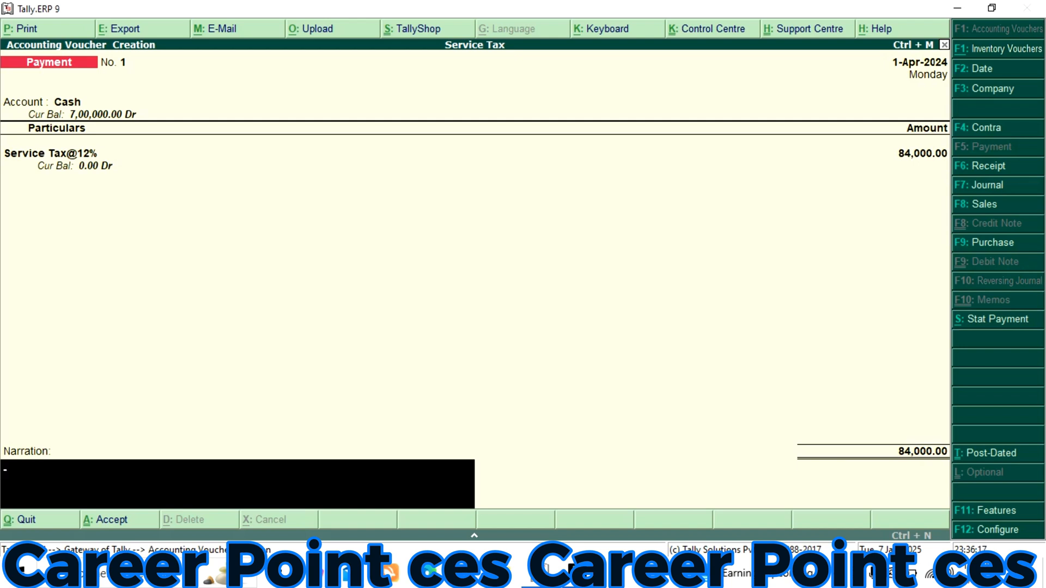
pyautogui.press('Return')
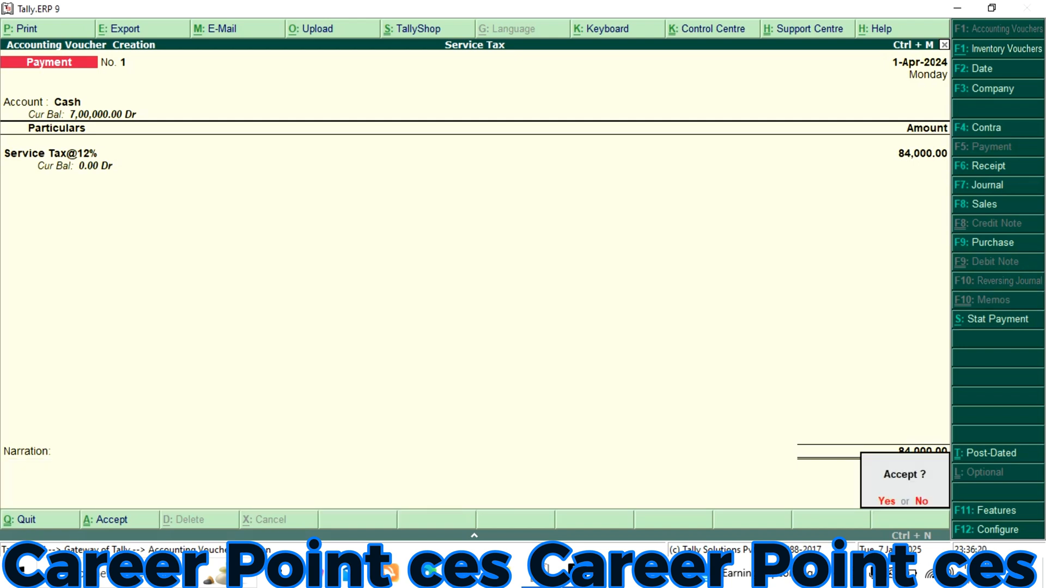
pyautogui.press('Return')
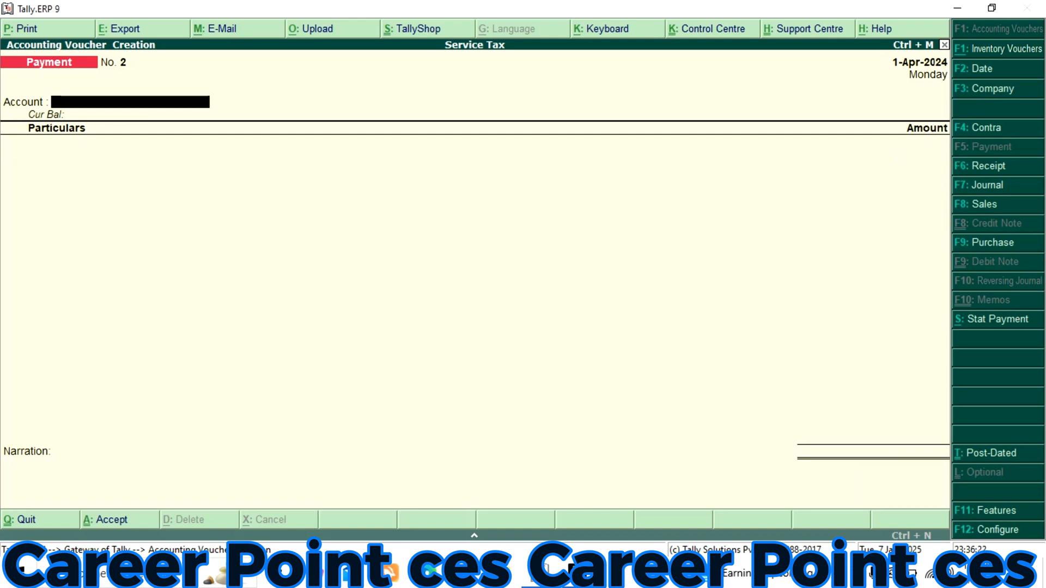
# Record a second payment voucher of 7,00,000 from Cash to the owner's capital ledger and accept it without a narration
pyautogui.press('Return')
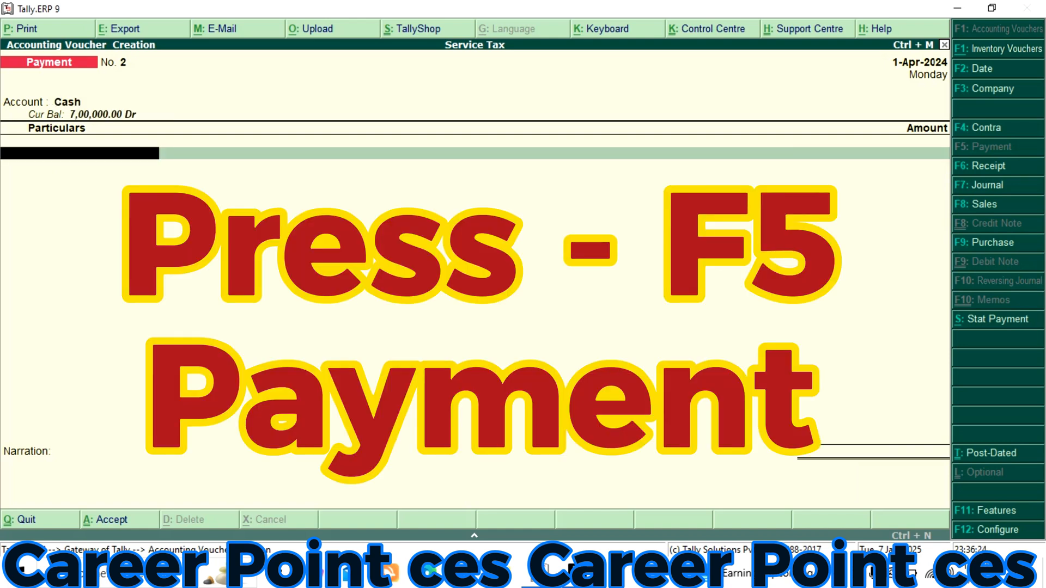
pyautogui.write('Rama')
pyautogui.press('Return')
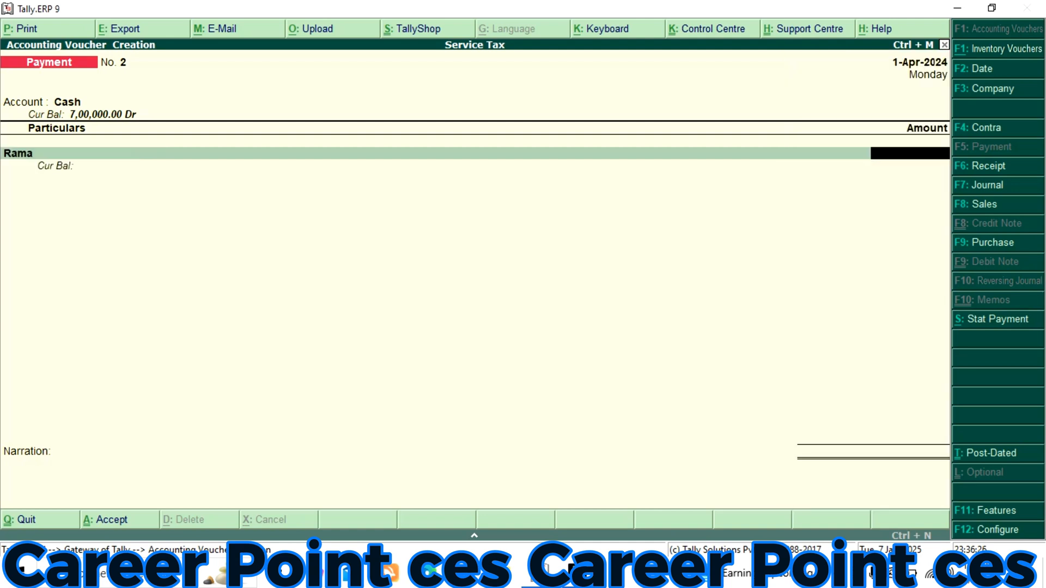
pyautogui.write('700000')
pyautogui.press('Return')
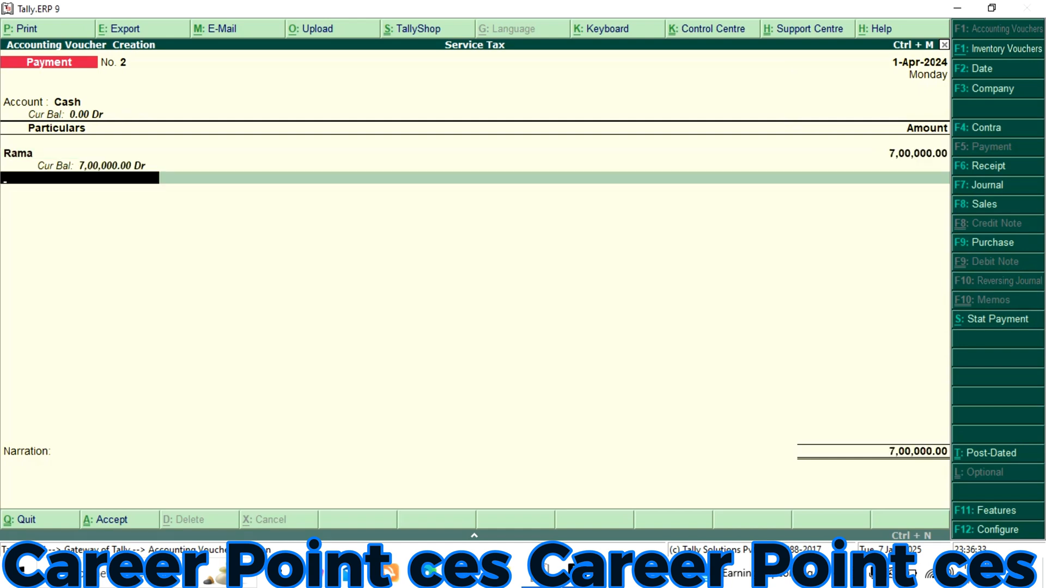
pyautogui.press('Return')
pyautogui.press('Return')
# Leave the unused payment voucher, return to the Gateway of Tally and open the Profit & Loss A/c report
pyautogui.press('Return')
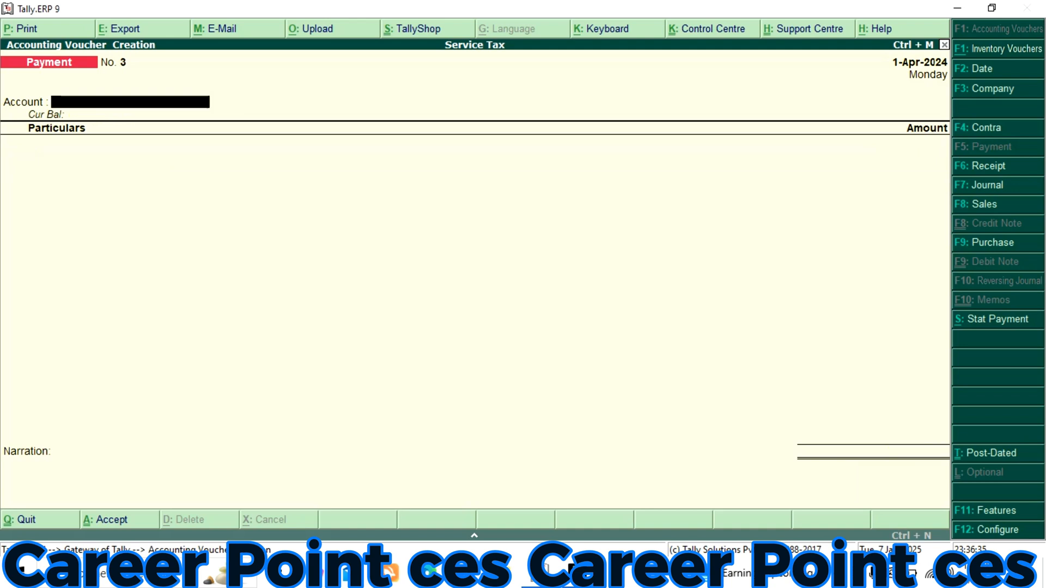
pyautogui.press('Return')
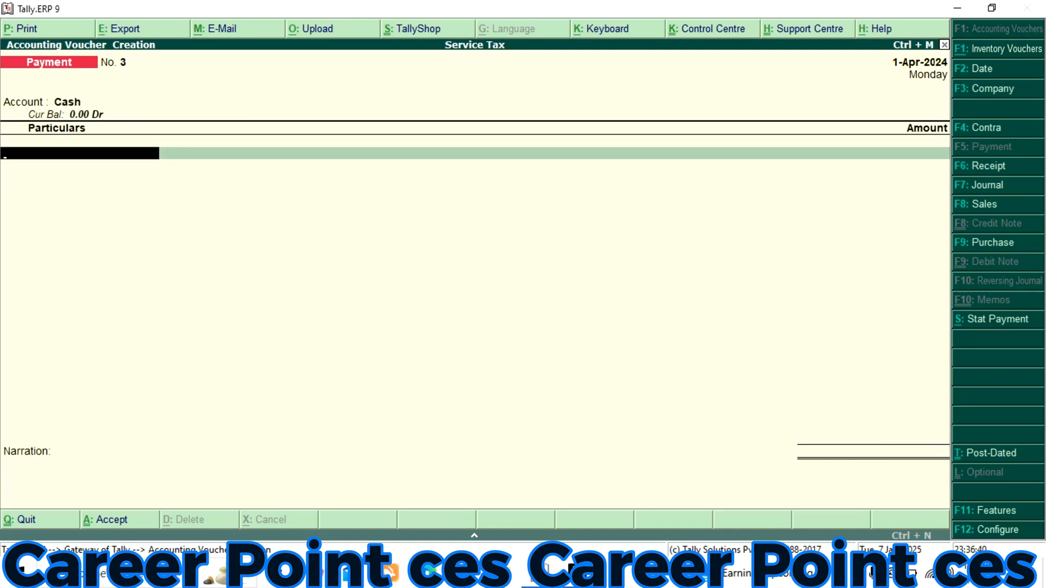
pyautogui.press('Escape')
pyautogui.press('Return')
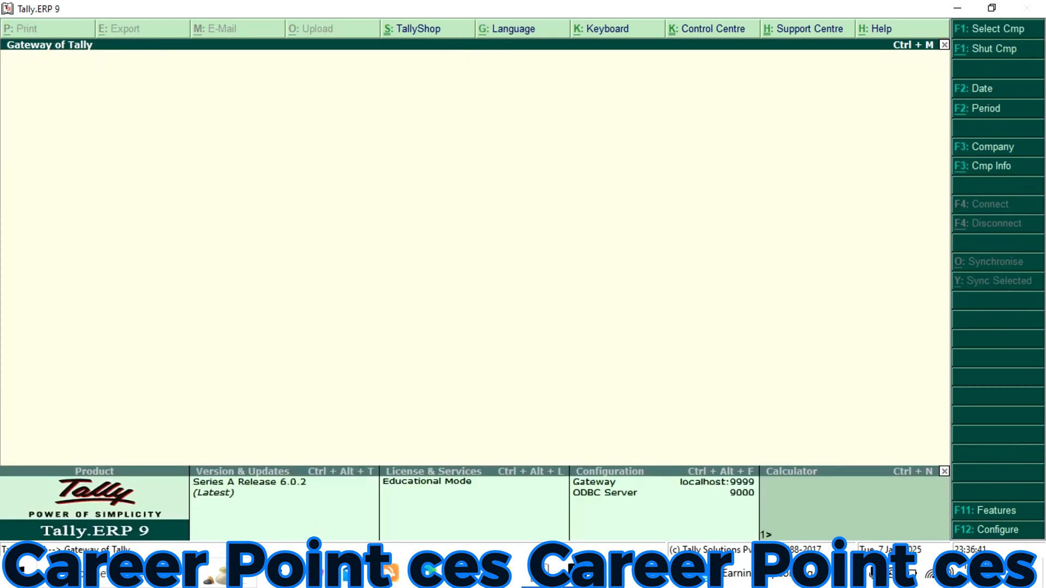
pyautogui.press('Up')
pyautogui.press('Up')
pyautogui.press('Up')
pyautogui.press('Up')
pyautogui.press('Up')
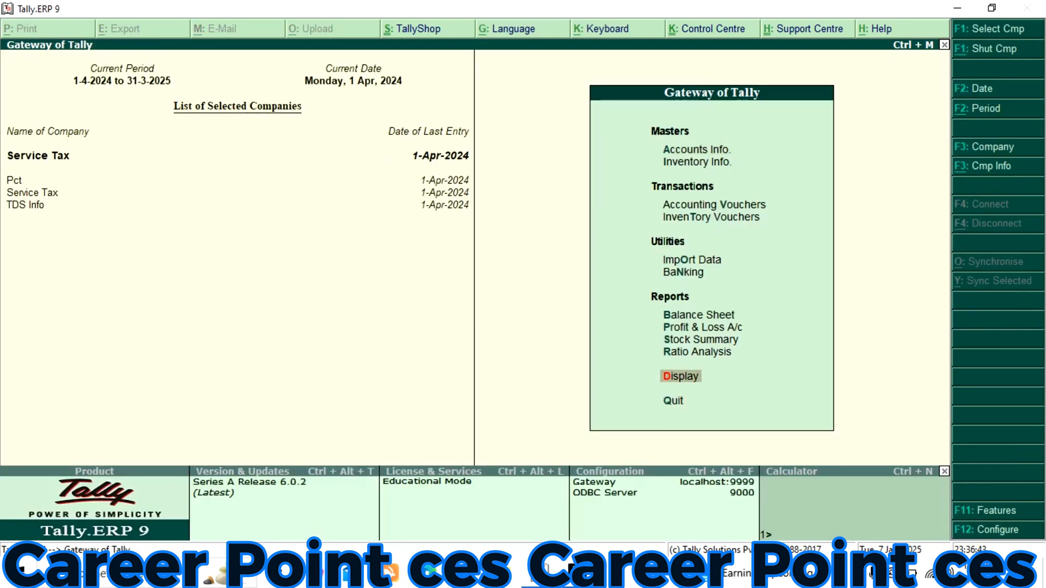
pyautogui.press('Return')
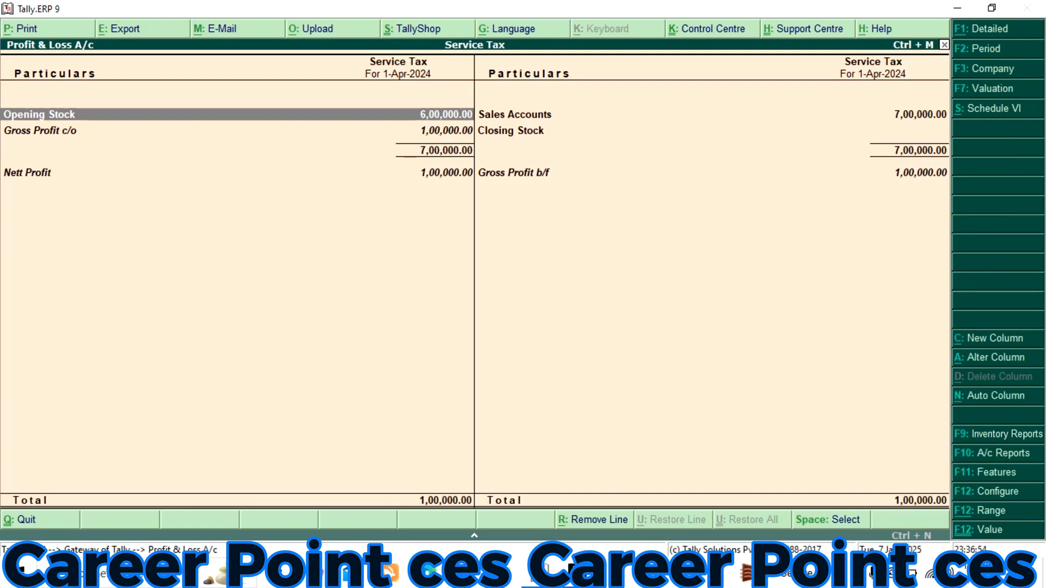
# Examine the sales, closing stock and nett profit lines of the Profit & Loss A/c, then close the report
pyautogui.press('Right')
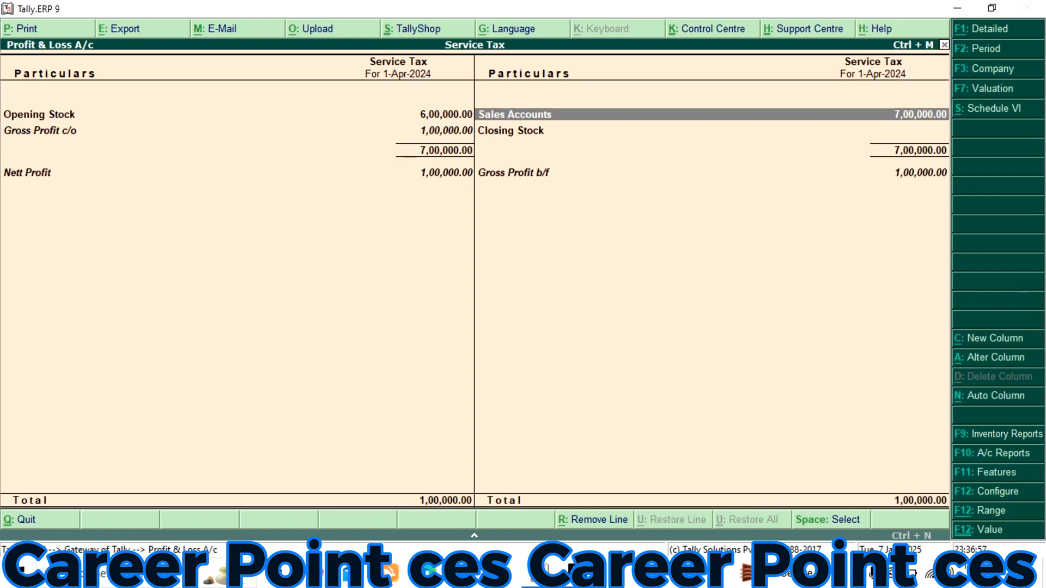
pyautogui.press('Down')
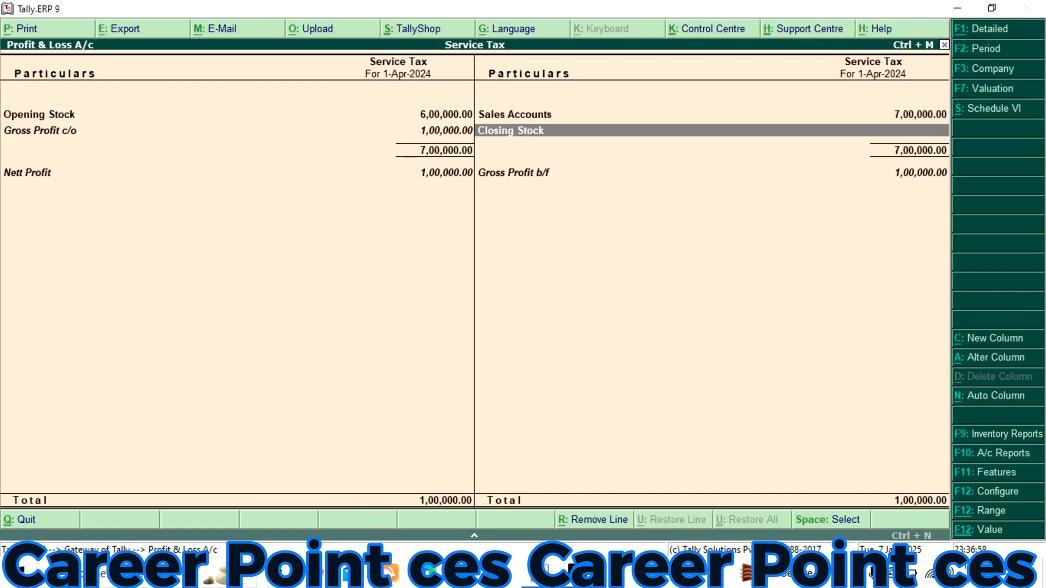
pyautogui.press('Left')
pyautogui.press('Down')
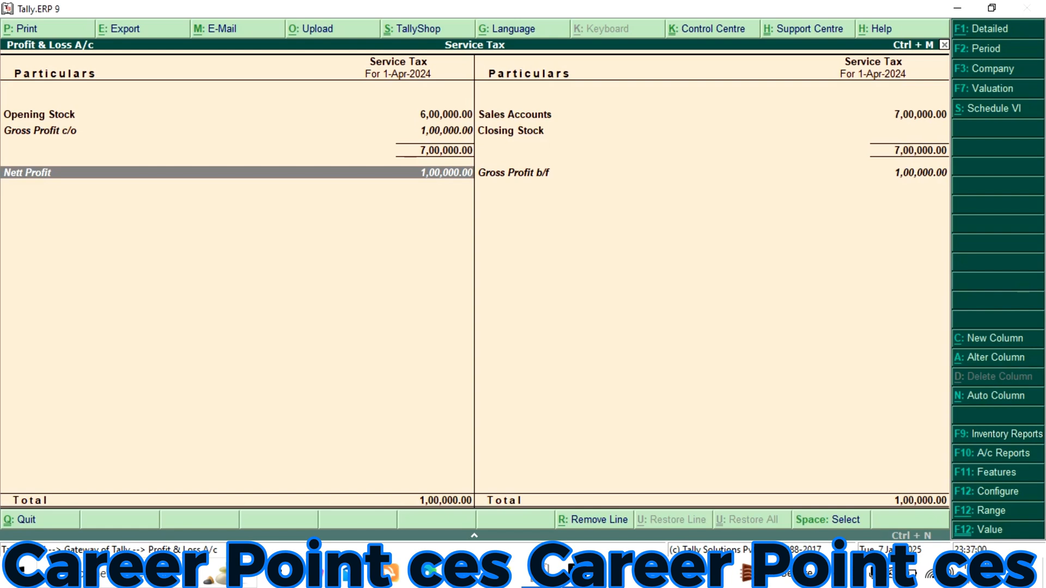
pyautogui.press('Escape')
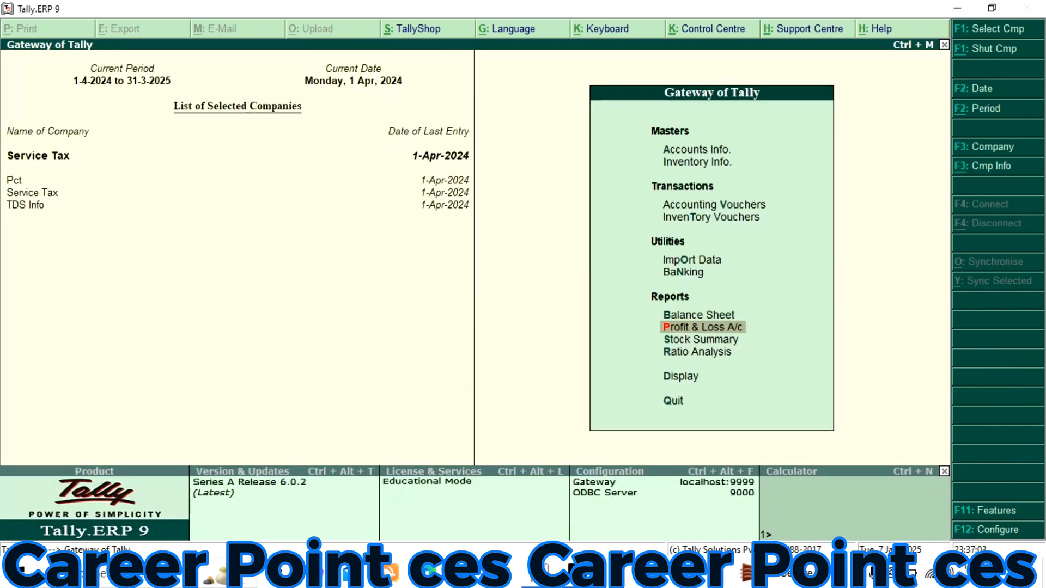
# Open the Balance Sheet and examine its Profit & Loss A/c and Capital Account lines
pyautogui.press('Up')
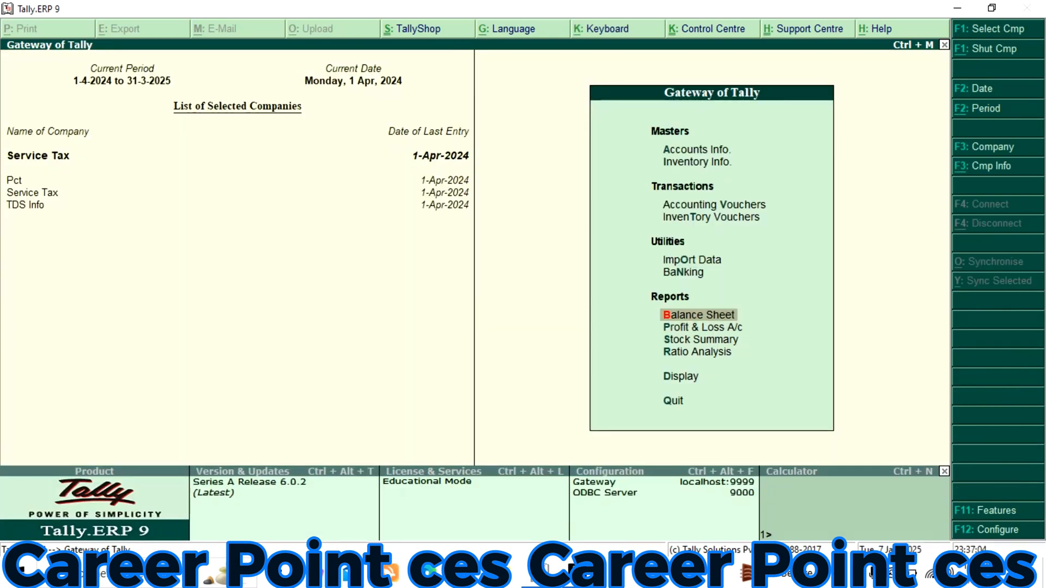
pyautogui.press('Return')
pyautogui.press('Down')
pyautogui.press('Down')
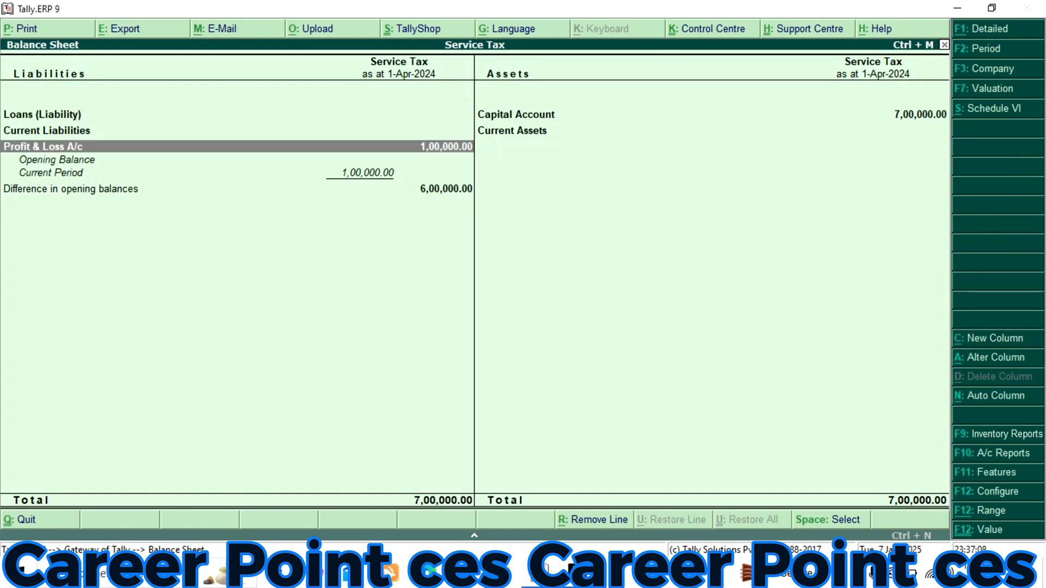
pyautogui.press('Right')
pyautogui.press('Up')
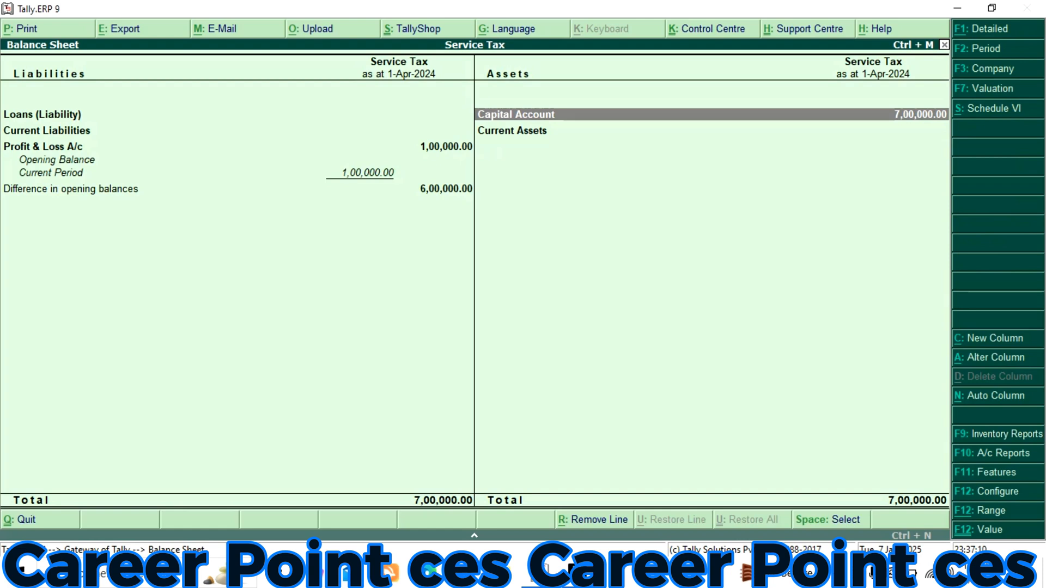